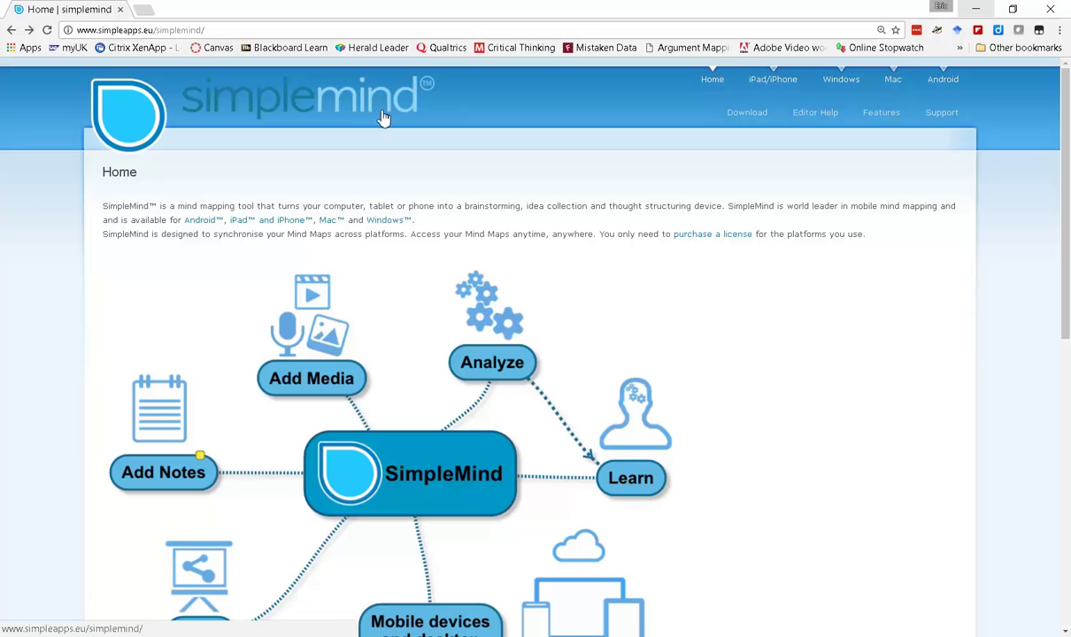
# Open the SimpleMind page for iPad and iPhone and look over the available editions and downloads
pyautogui.click(240, 30)
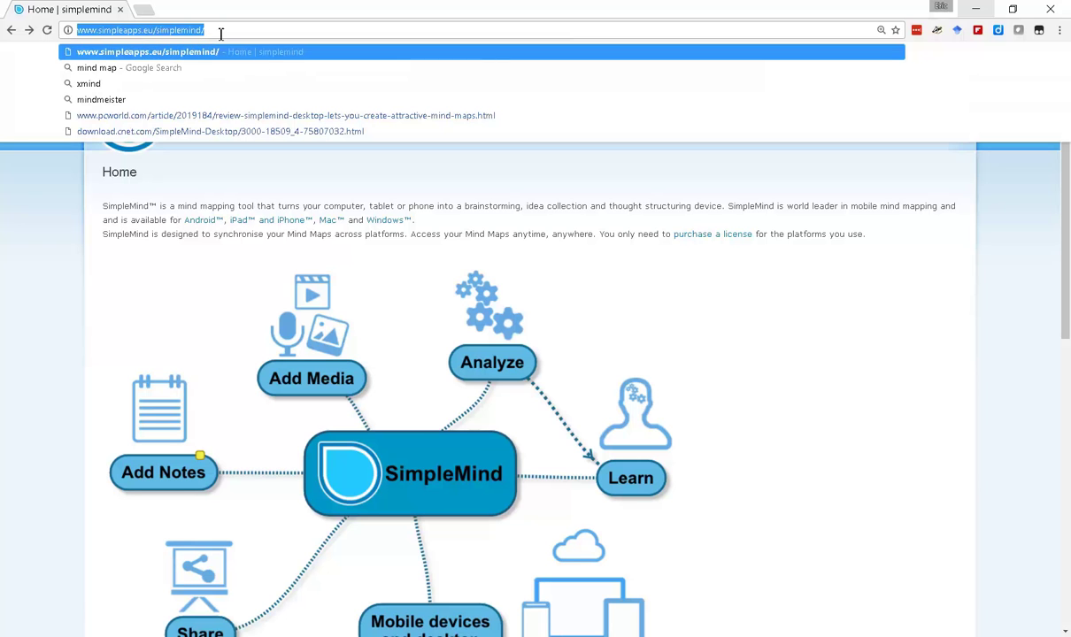
pyautogui.click(621, 205)
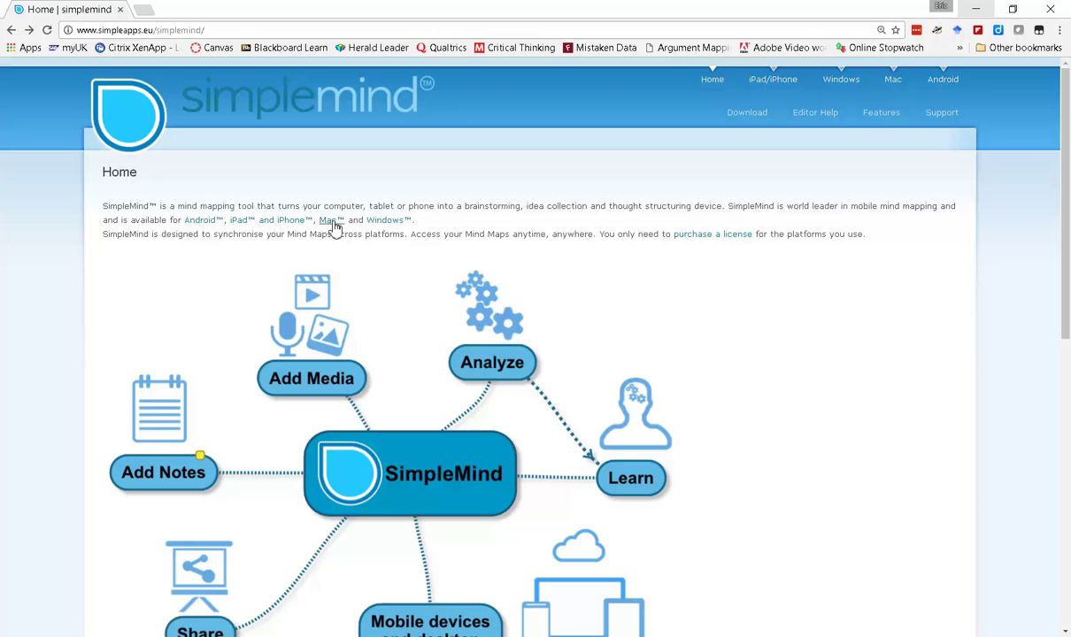
pyautogui.click(272, 227)
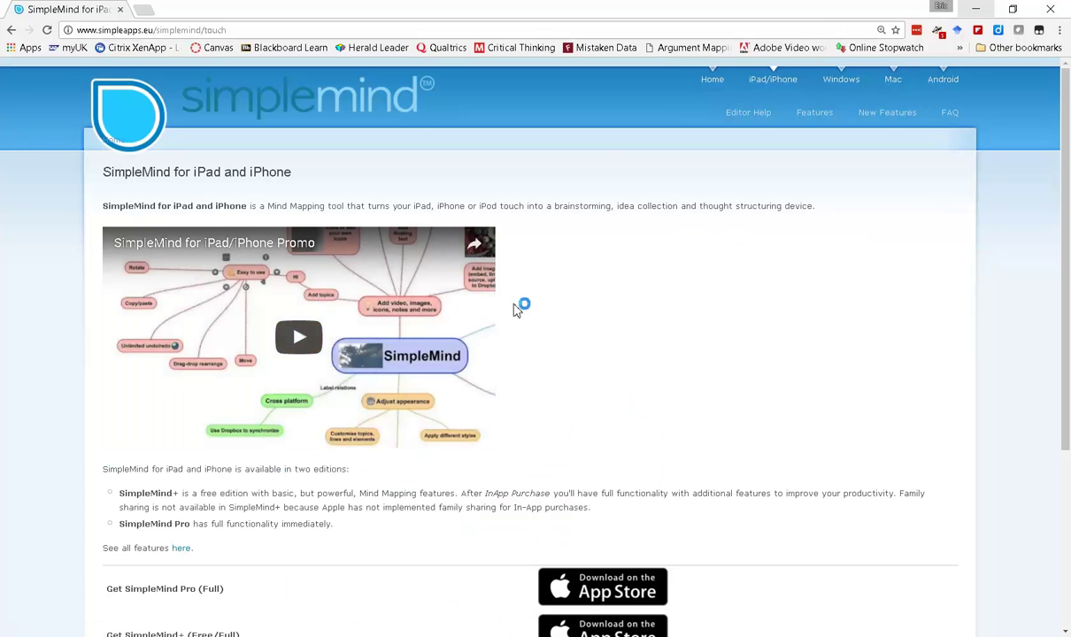
pyautogui.scroll(-2, 602, 390)
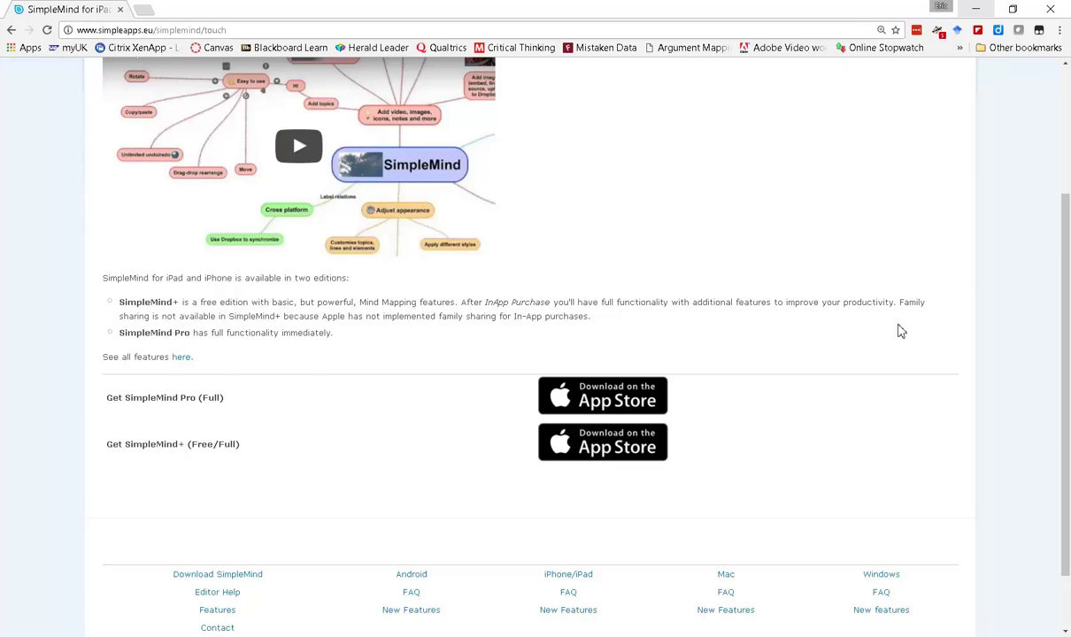
pyautogui.scroll(3, 677, 315)
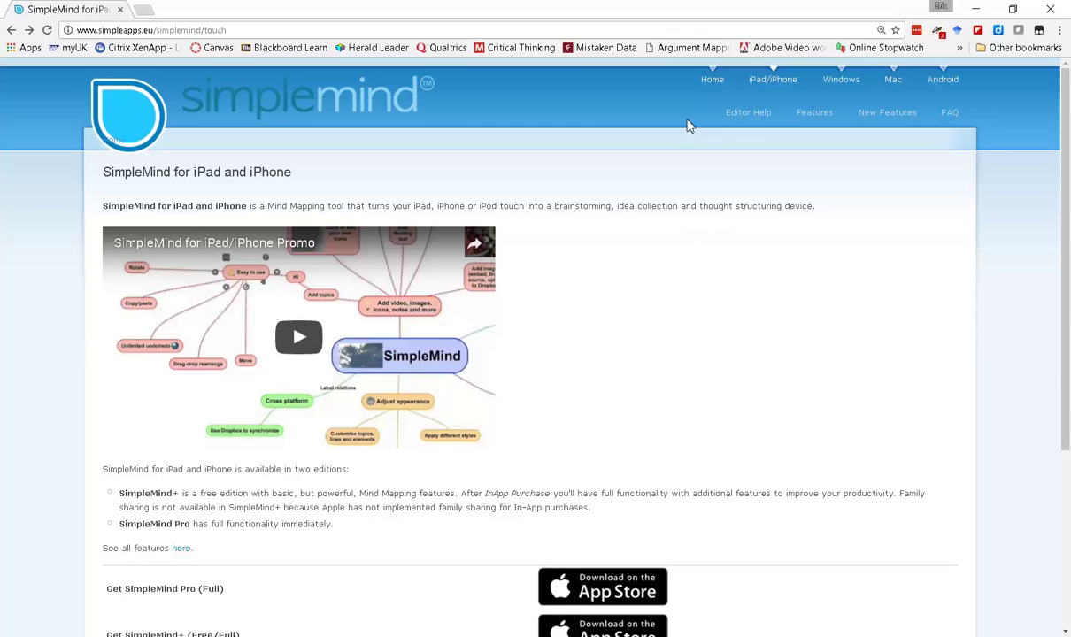
# Open the Editor Help page, look through its topic index and terminology diagram, and open the FAQ
pyautogui.click(742, 115)
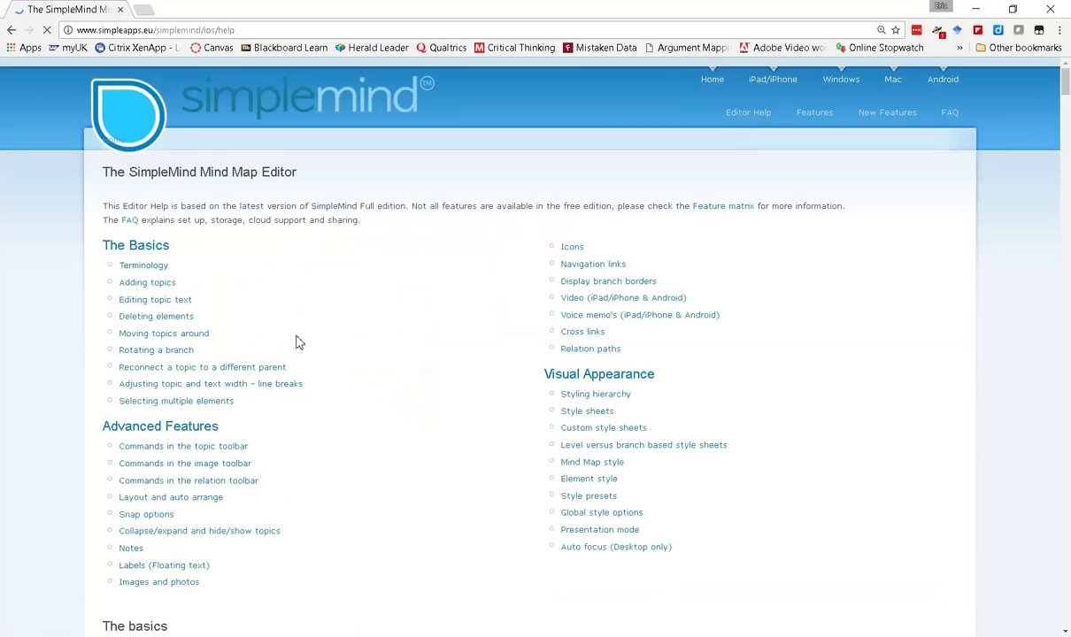
pyautogui.scroll(-4, 299, 342)
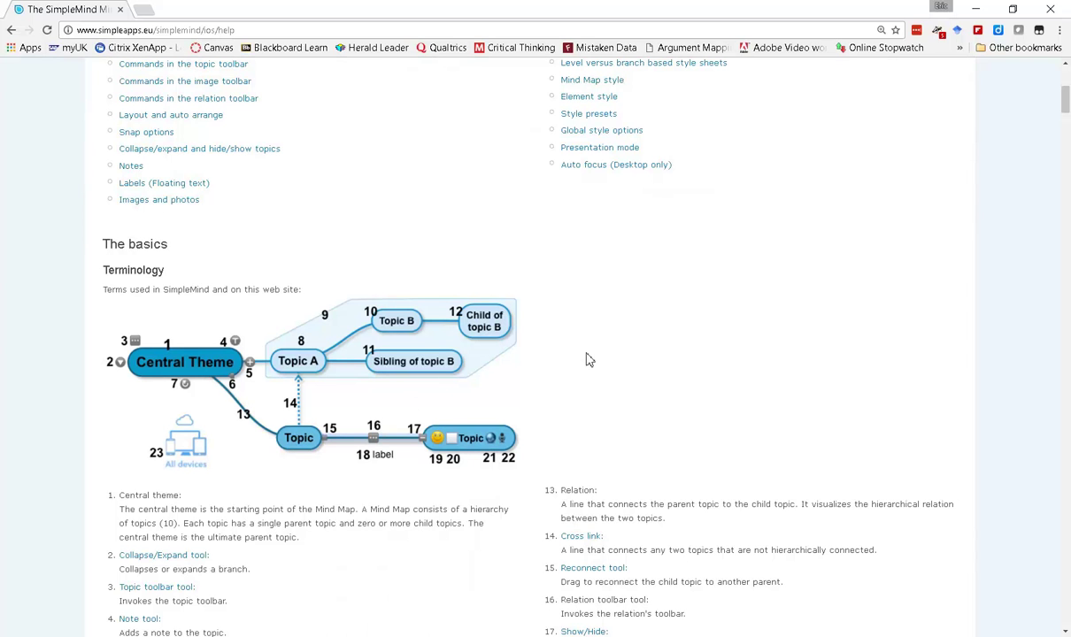
pyautogui.scroll(-1, 589, 359)
pyautogui.scroll(5, 589, 360)
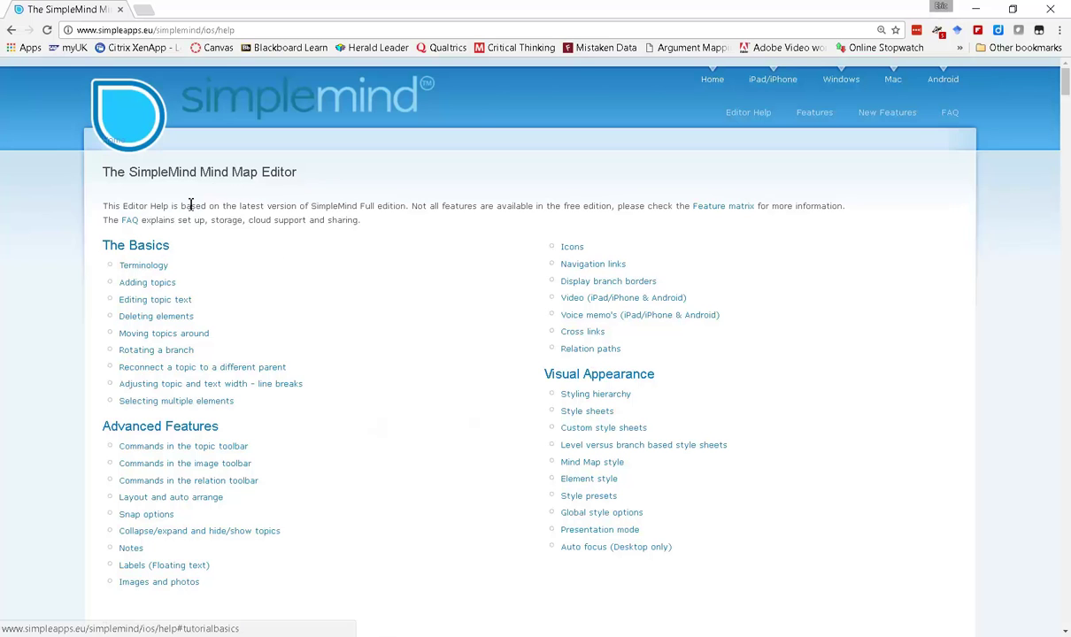
pyautogui.click(954, 118)
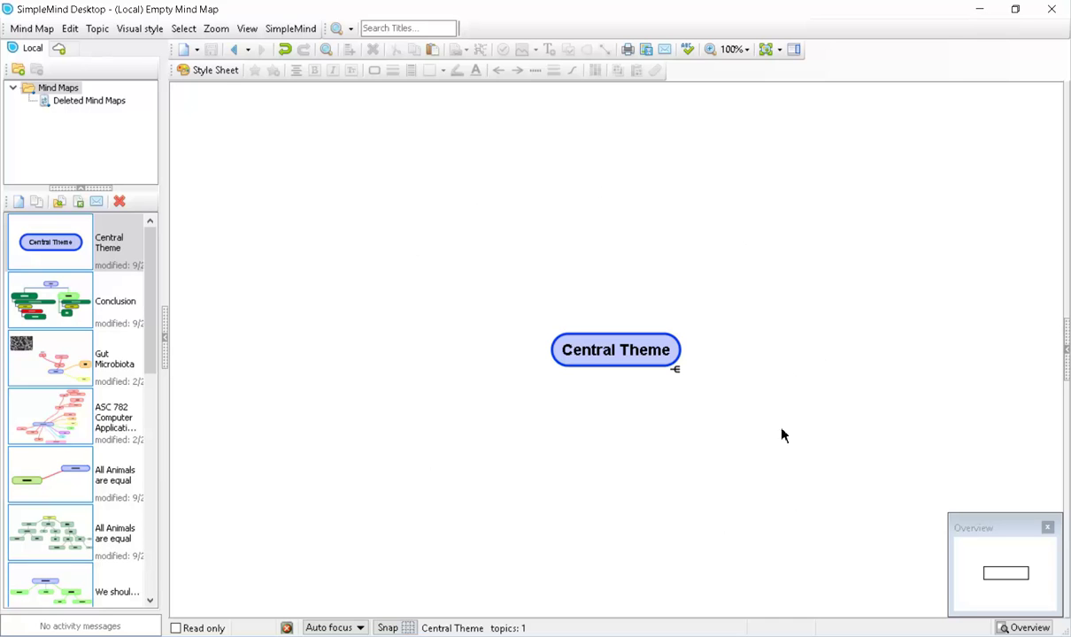
# In the global style options of SimpleMind Desktop, set the layout for new mind maps to Free Form Layout and apply it
pyautogui.click(140, 29)
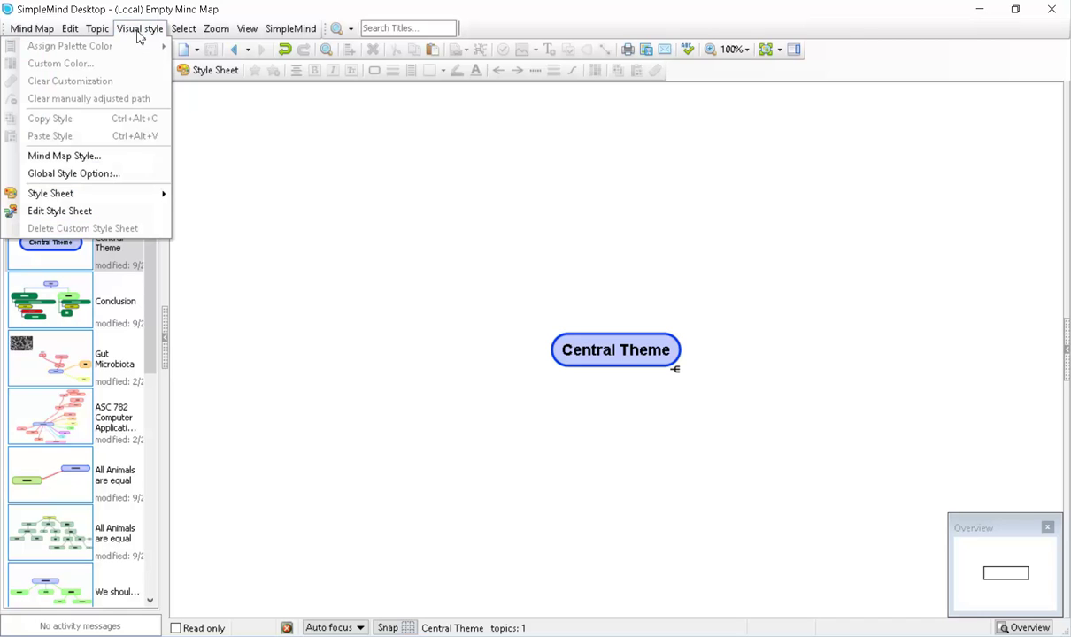
pyautogui.click(76, 174)
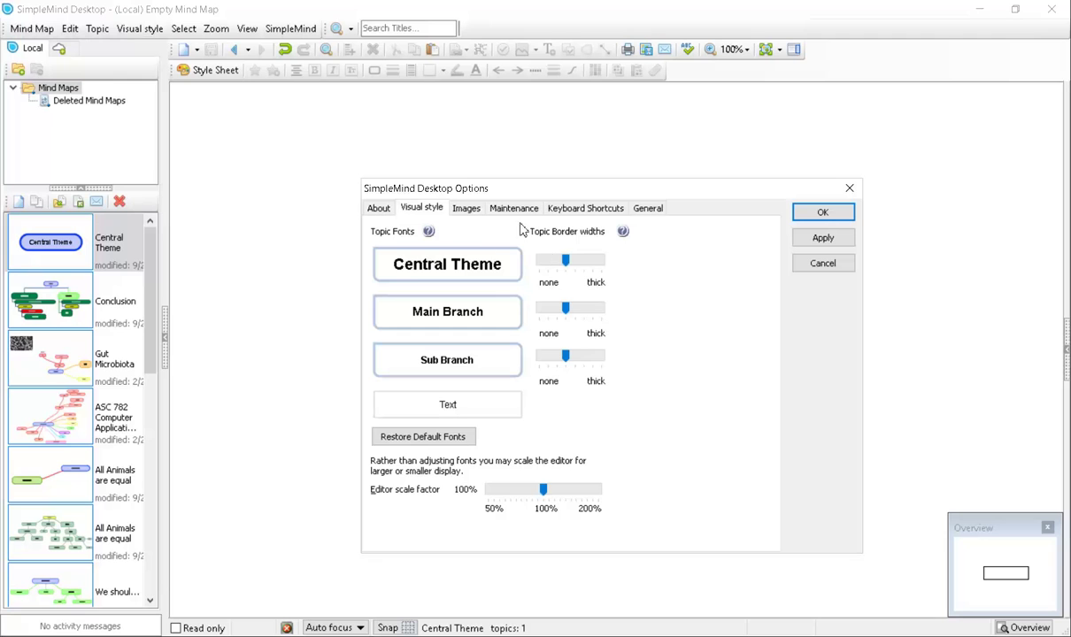
pyautogui.click(651, 211)
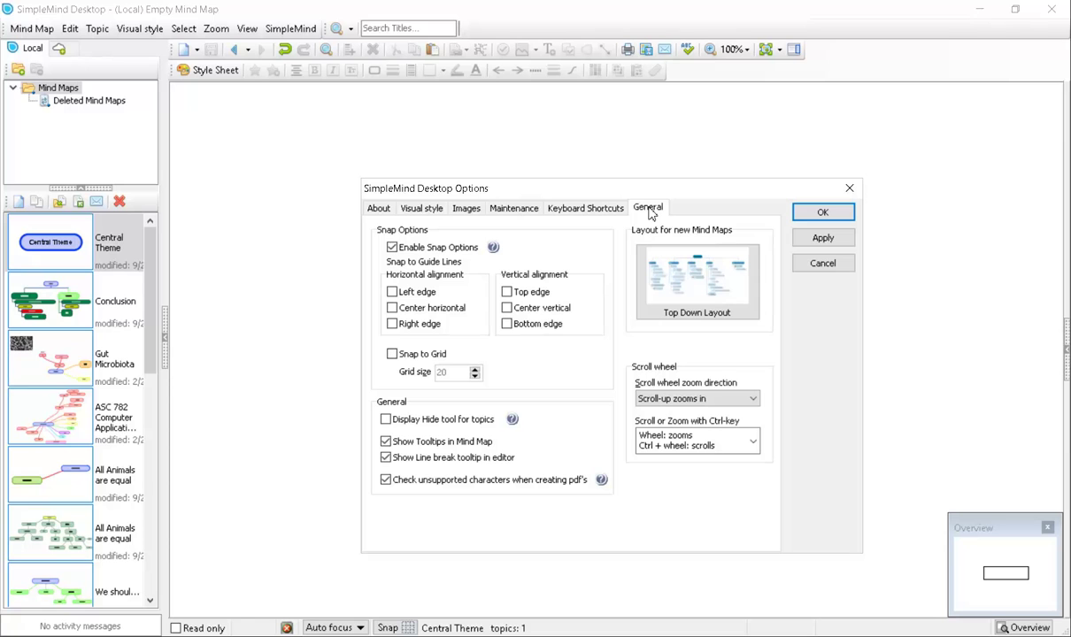
pyautogui.click(687, 246)
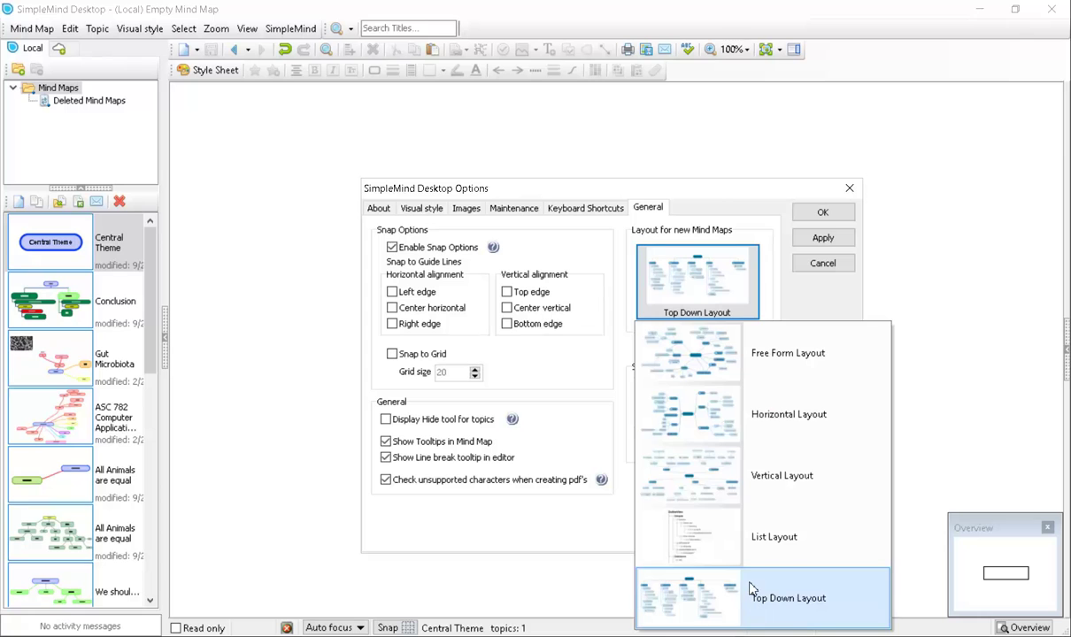
pyautogui.click(696, 625)
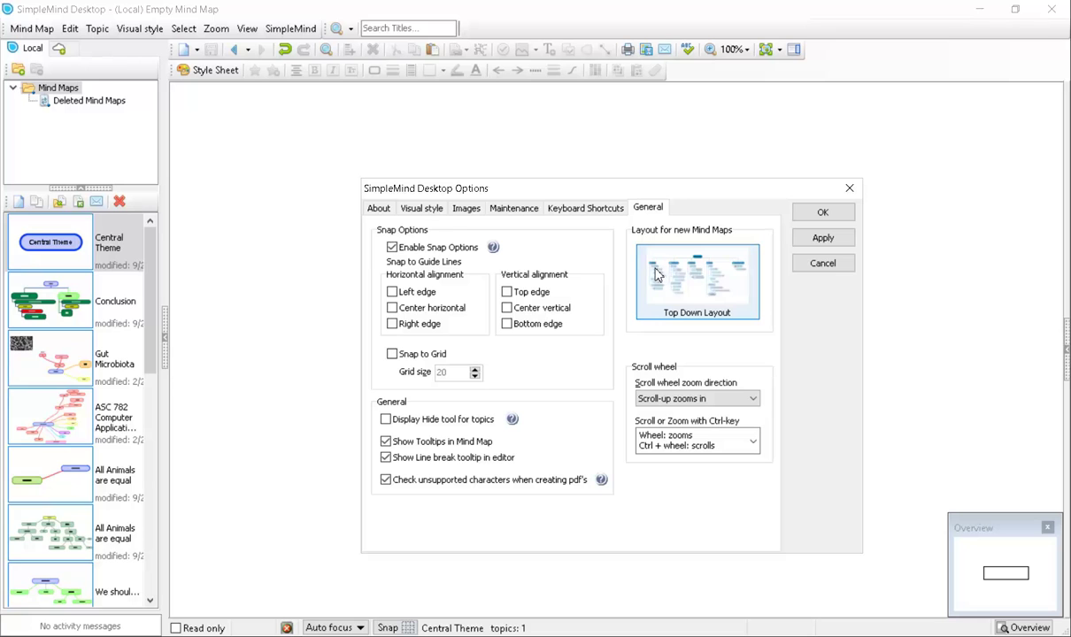
pyautogui.click(709, 293)
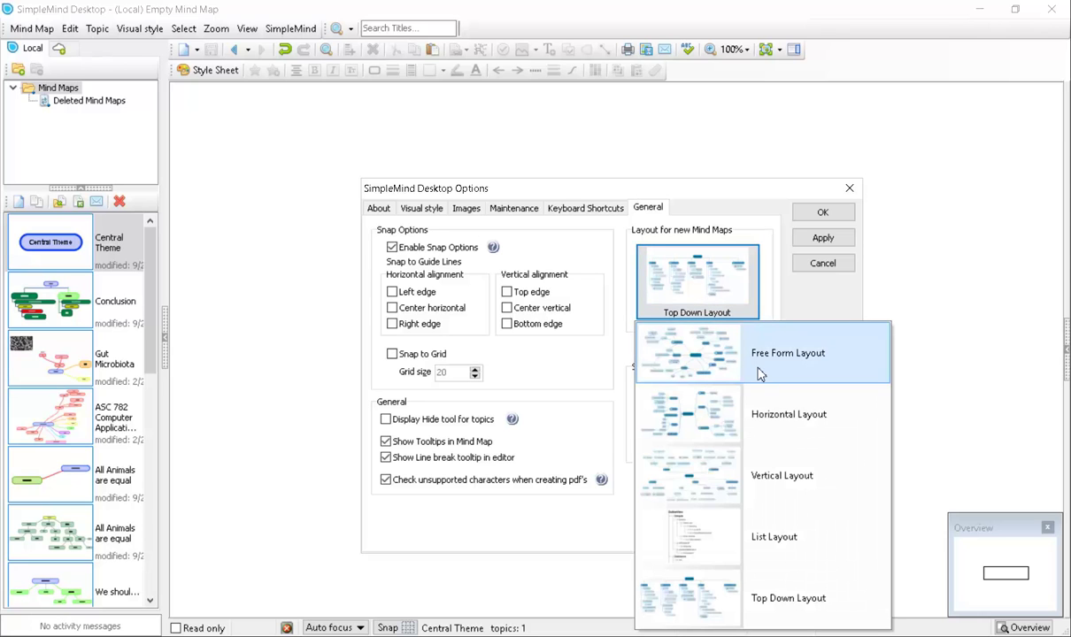
pyautogui.click(680, 362)
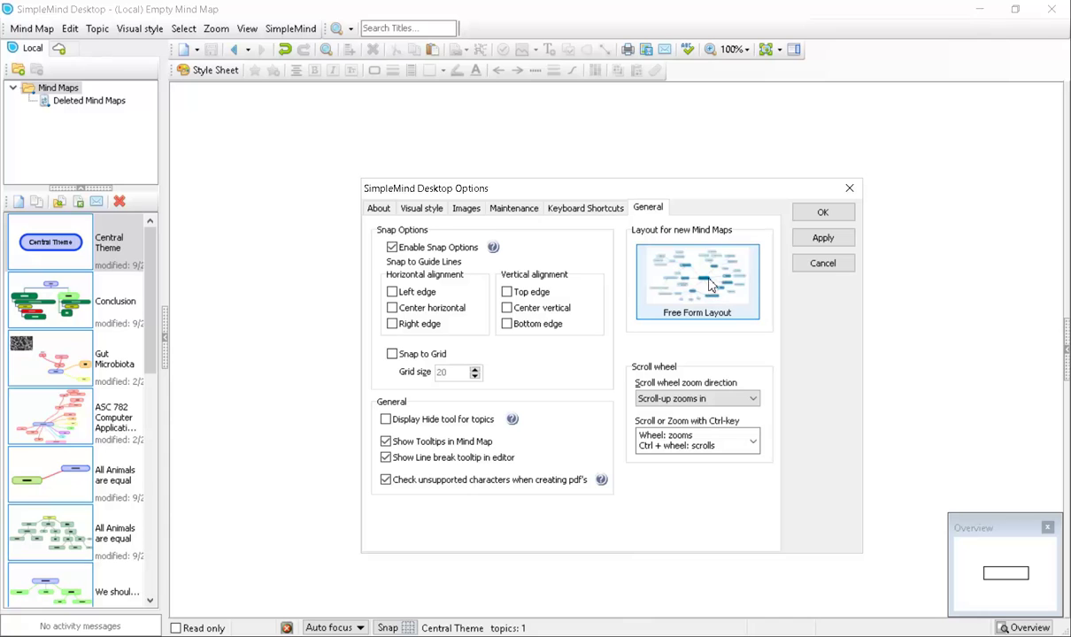
pyautogui.click(831, 240)
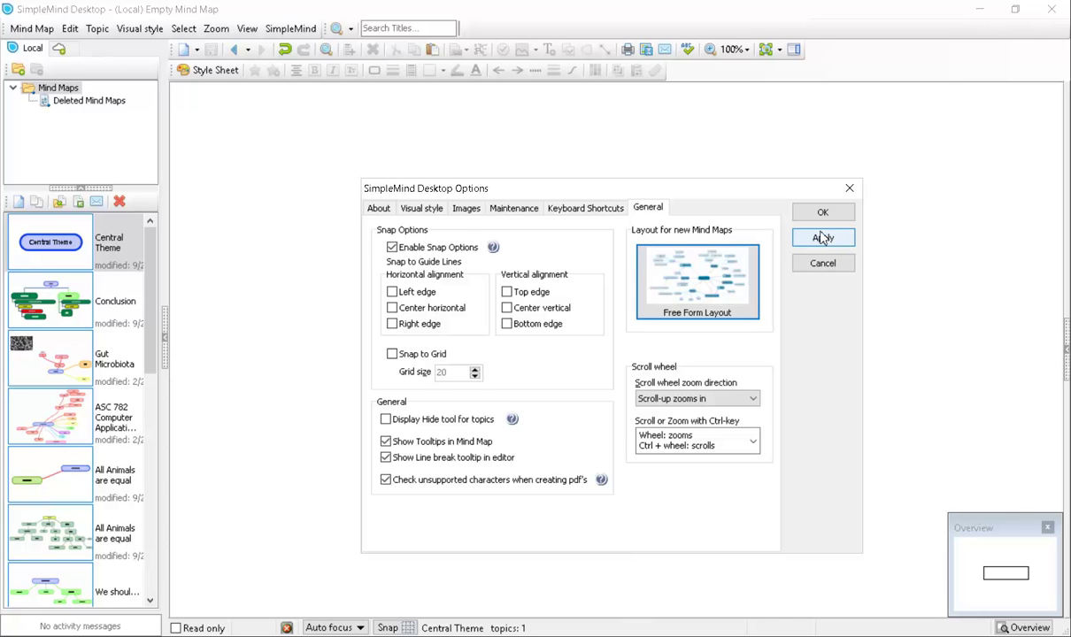
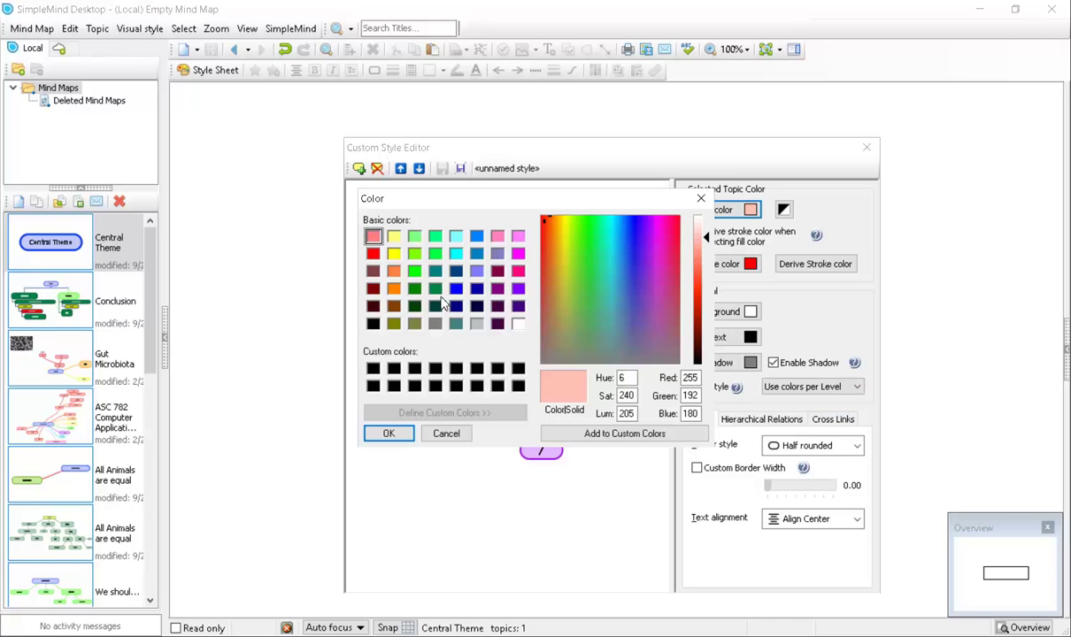
# Set topic 2's fill color to dark green (RGB 0, 128, 64) in the custom style
pyautogui.click(435, 290)
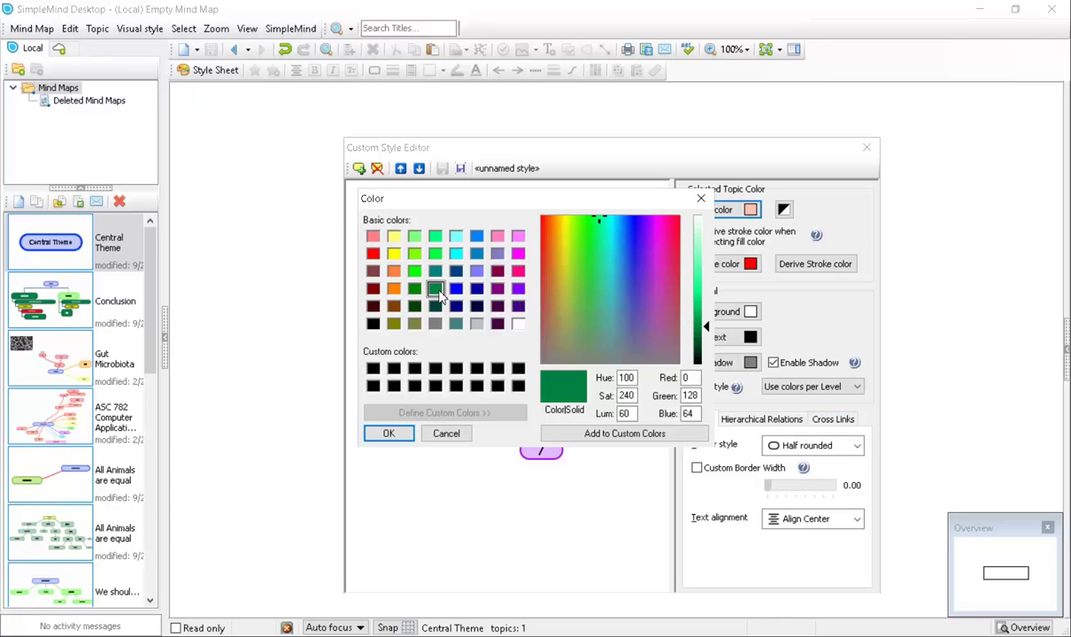
pyautogui.click(394, 435)
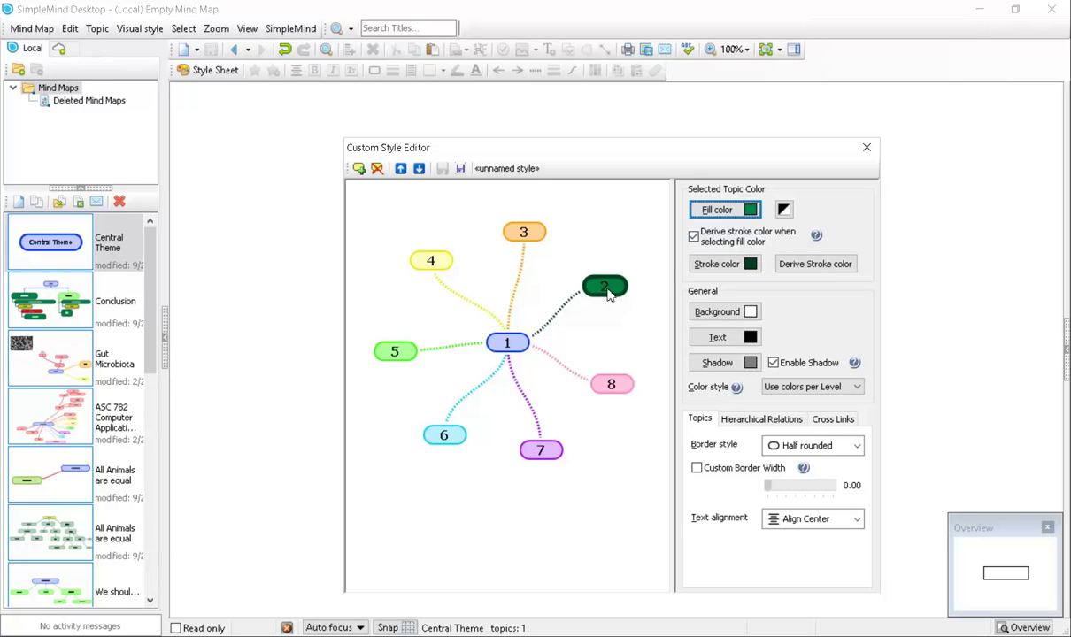
# Set the custom style's text color to white and its color style to Use colors per Level
pyautogui.click(751, 339)
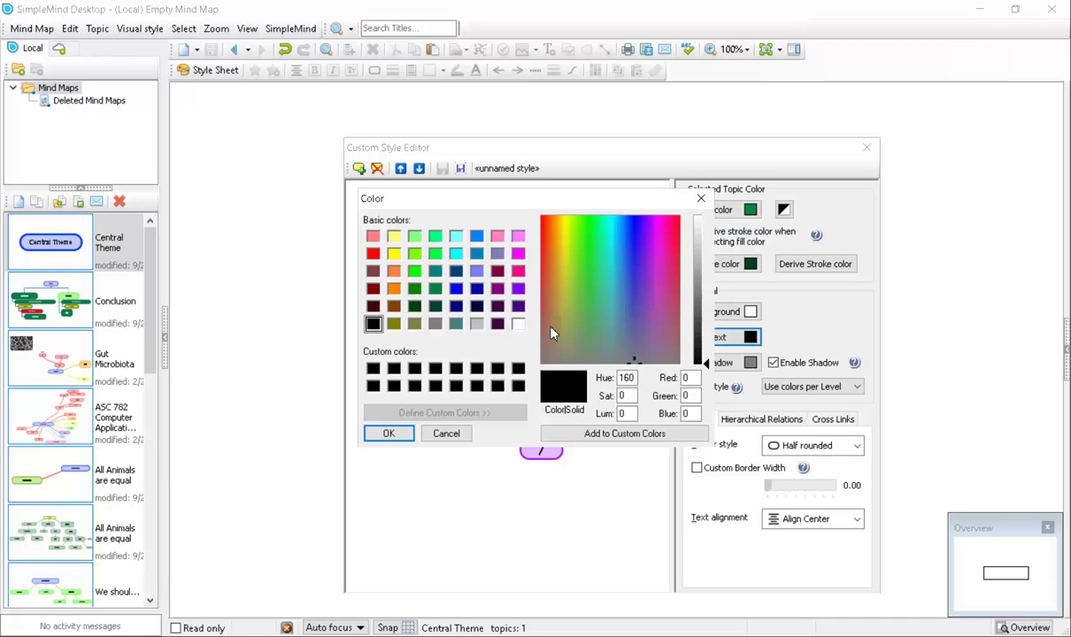
pyautogui.click(520, 326)
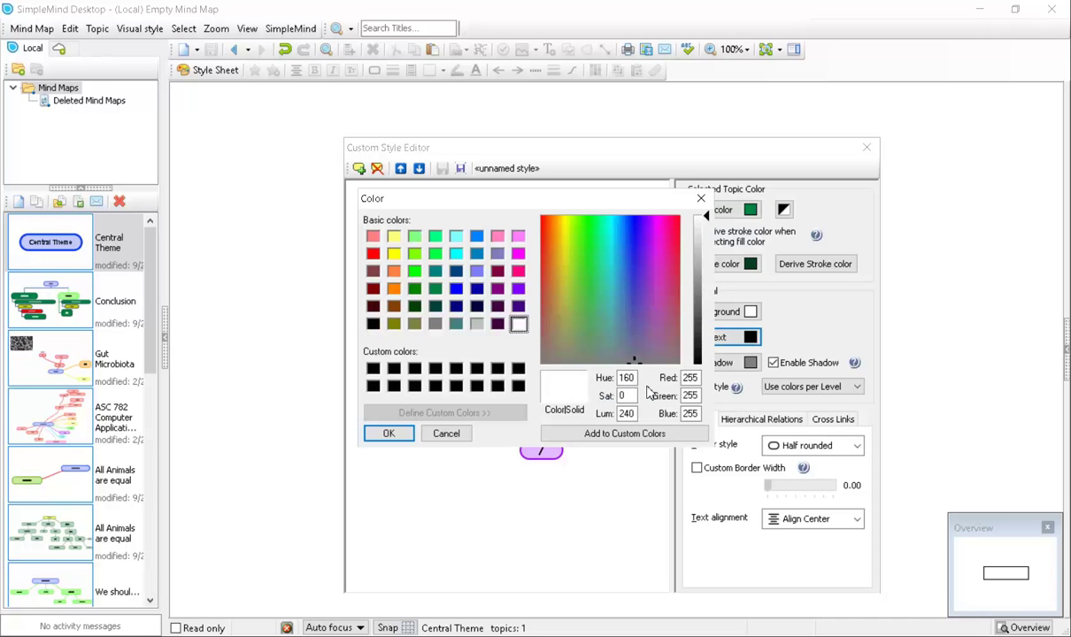
pyautogui.click(389, 434)
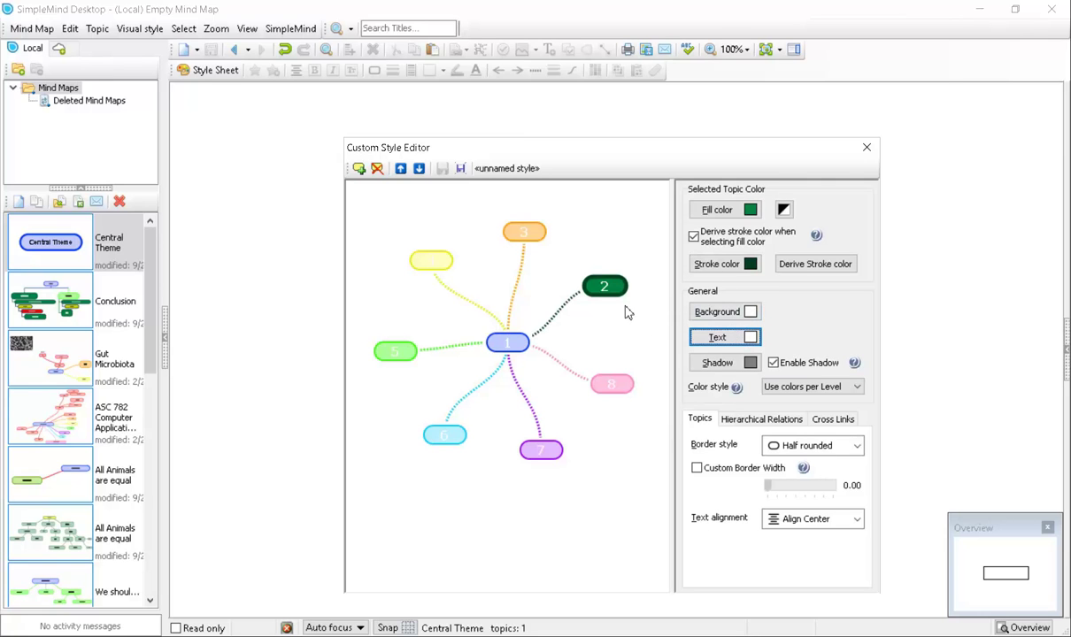
pyautogui.click(855, 387)
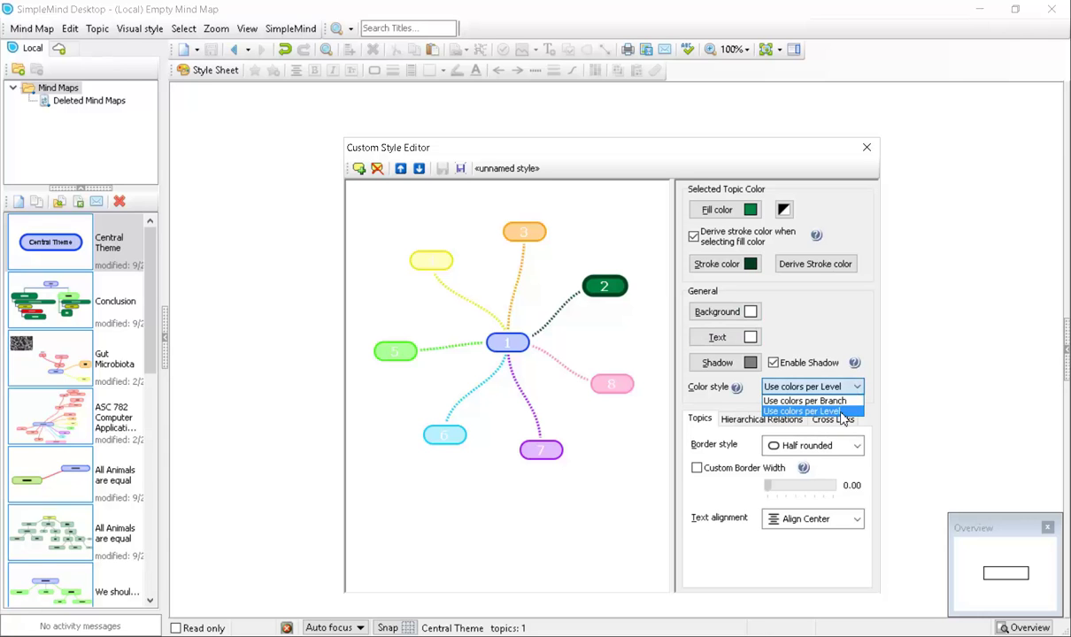
pyautogui.click(839, 412)
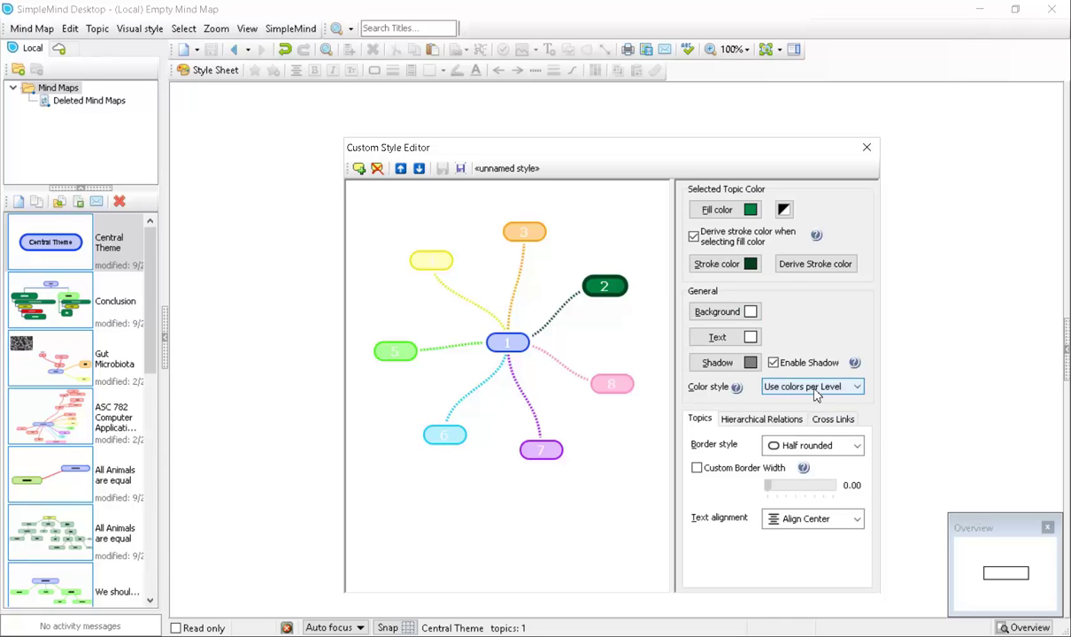
# Fill topics 3 and 4 with the same dark green as topic 2 (RGB 0, 128, 64)
pyautogui.click(530, 233)
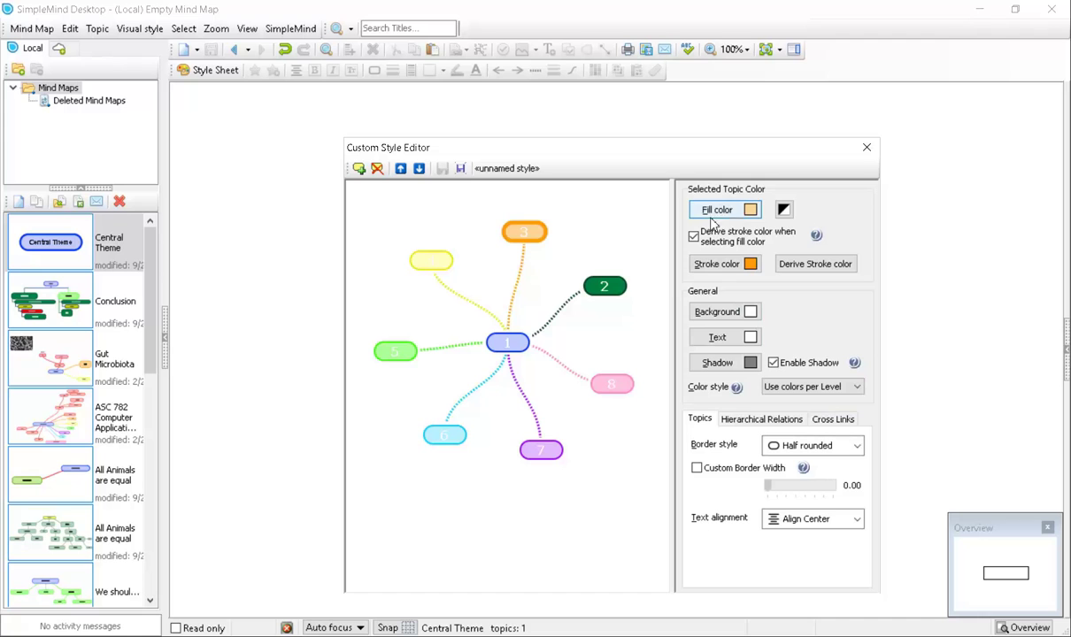
pyautogui.click(751, 210)
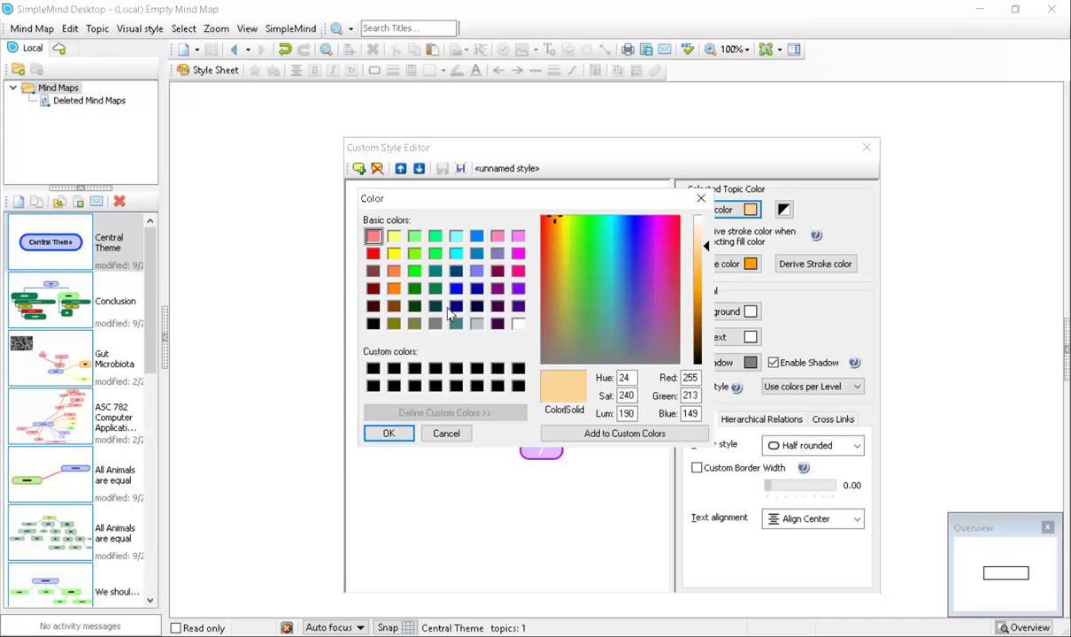
pyautogui.click(435, 289)
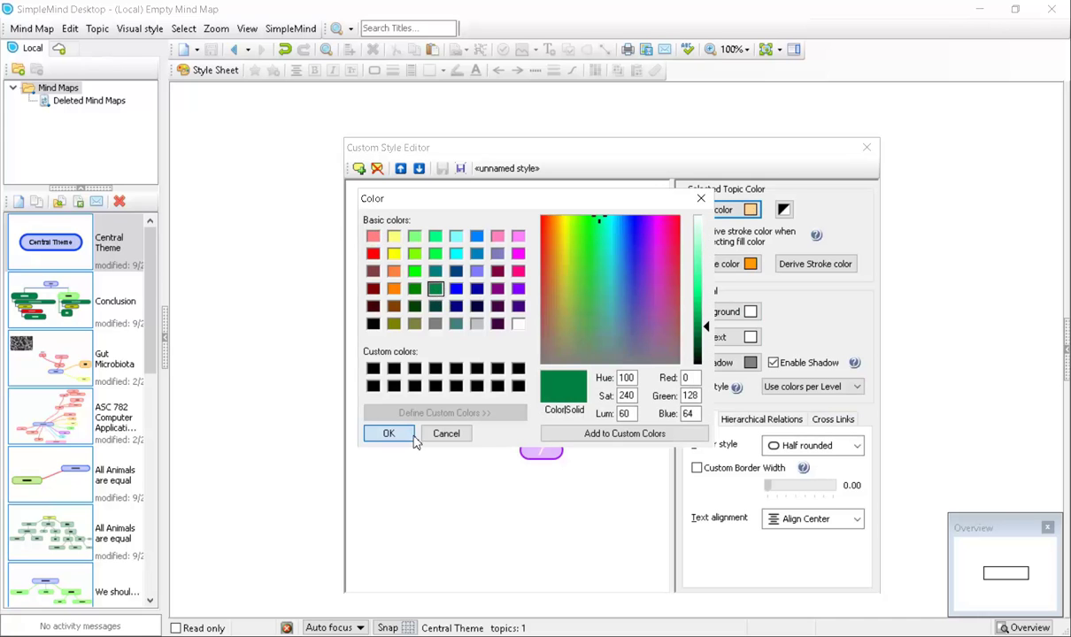
pyautogui.click(403, 435)
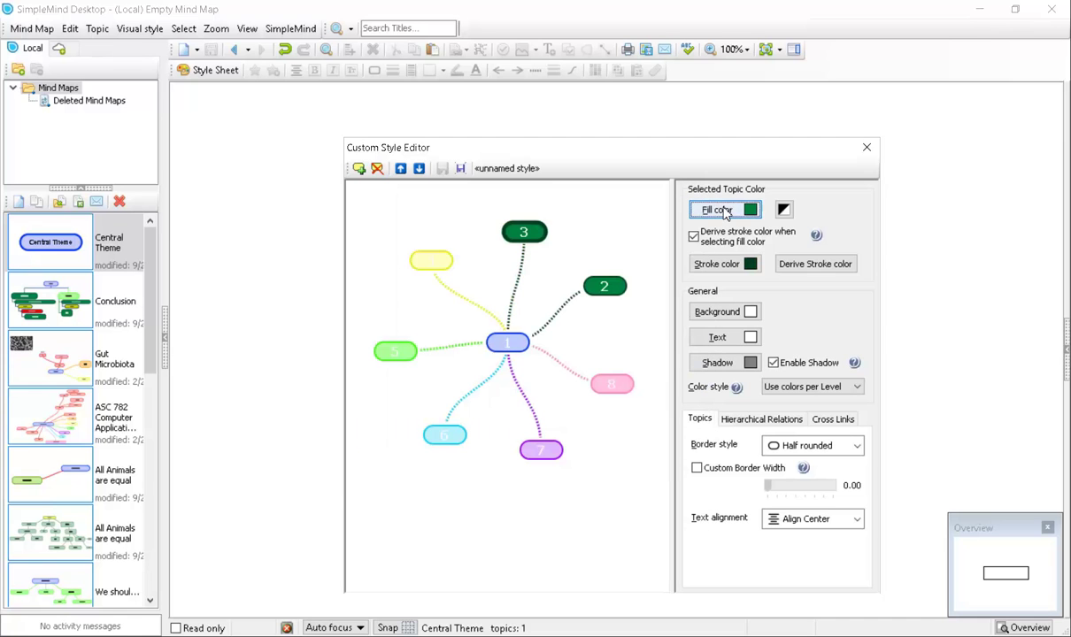
pyautogui.click(416, 256)
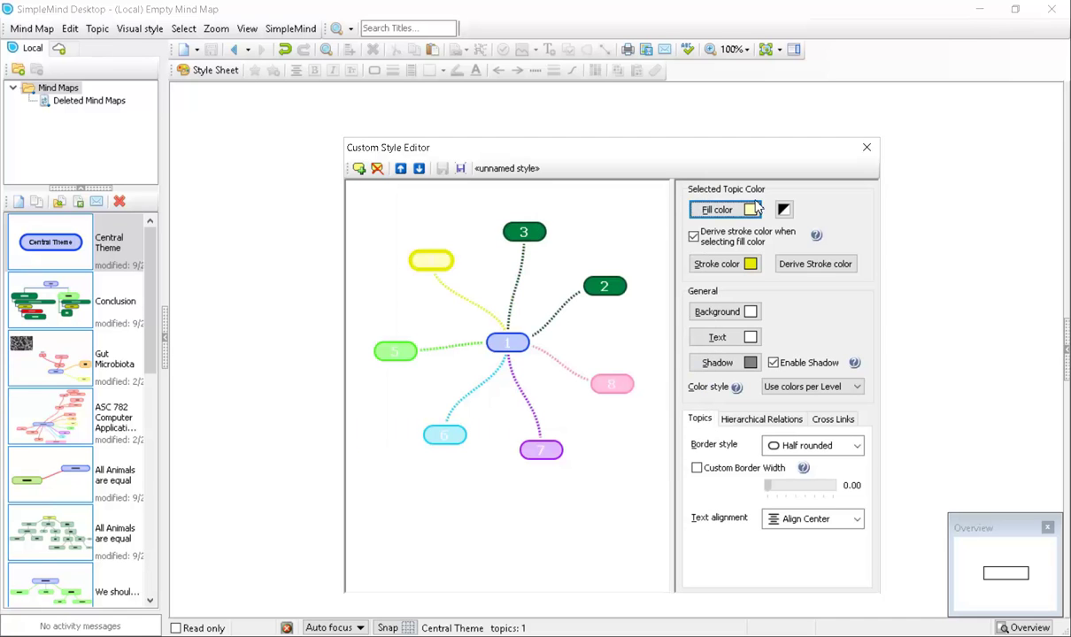
pyautogui.click(714, 209)
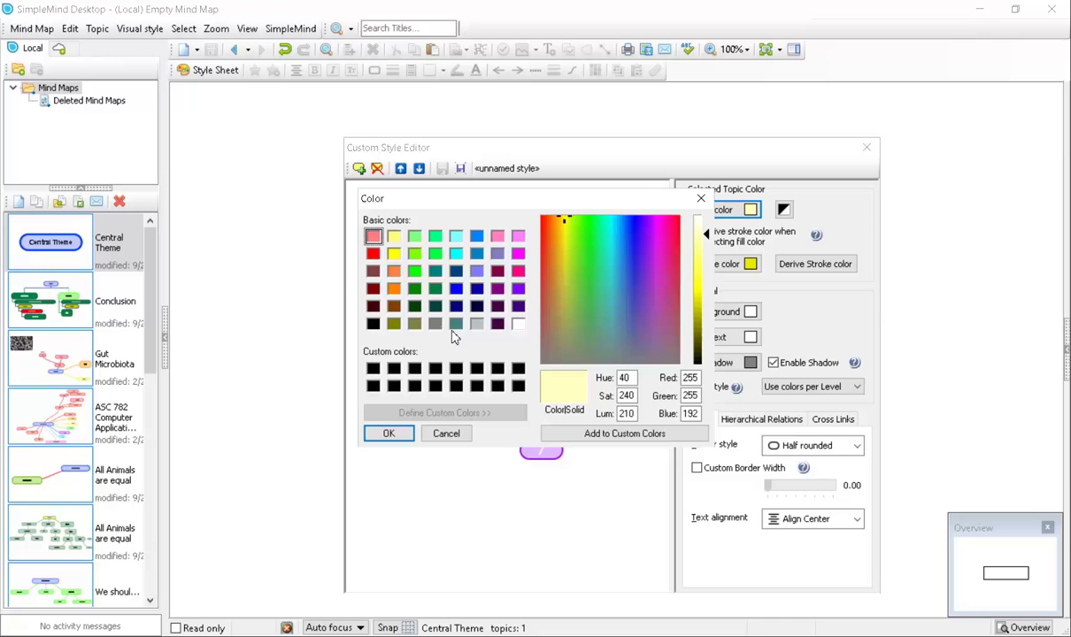
pyautogui.click(435, 289)
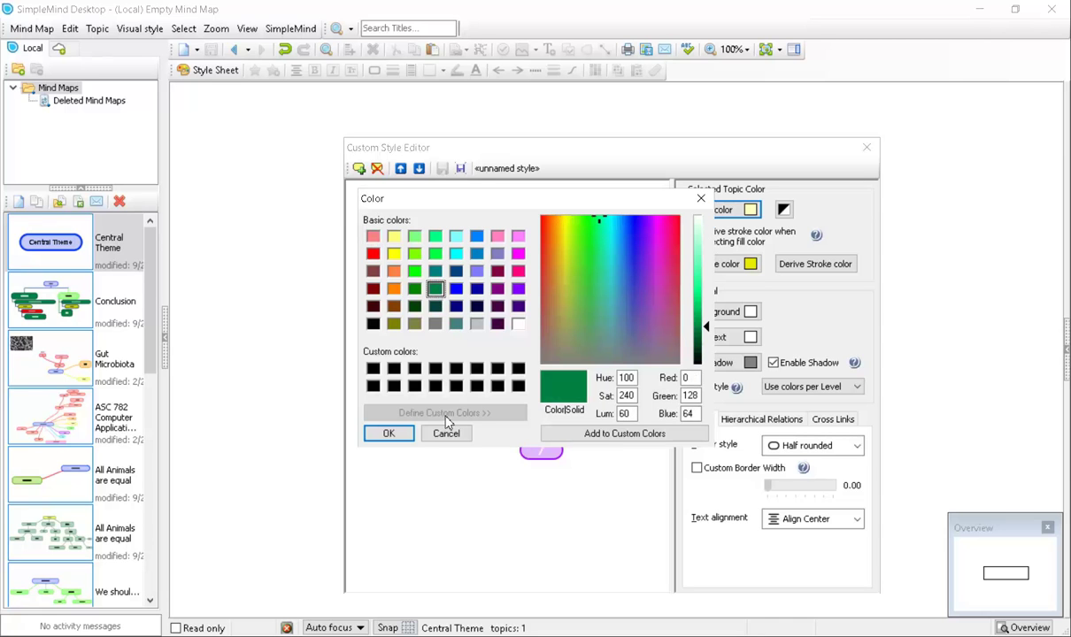
pyautogui.click(380, 433)
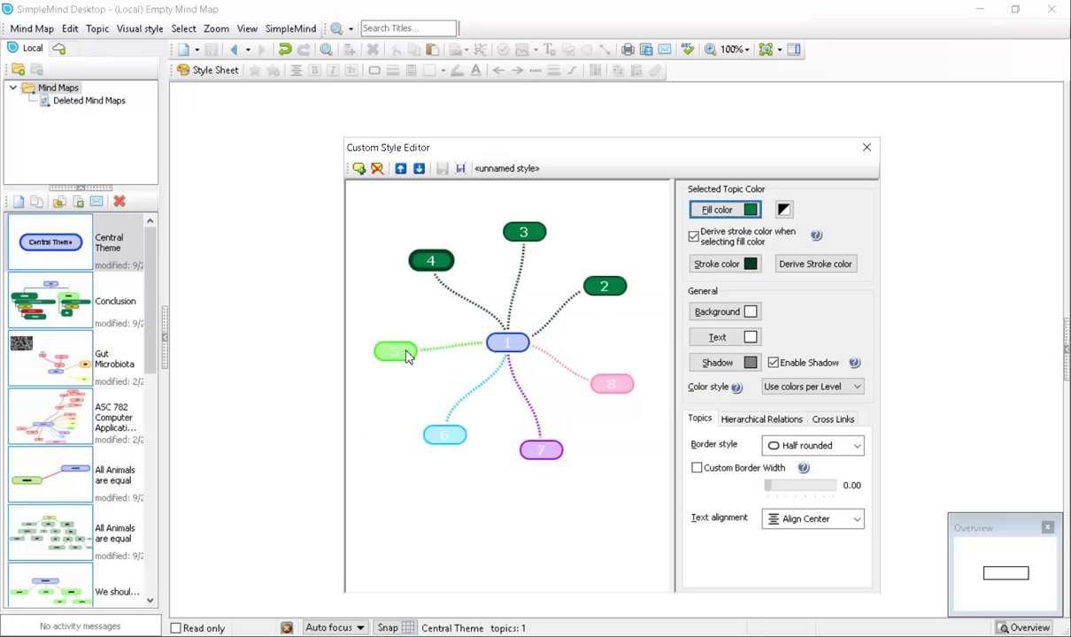
# Fill topics 5 and 6 of the custom style with the same dark green as the finished topics (RGB 0, 128, 64)
pyautogui.click(405, 351)
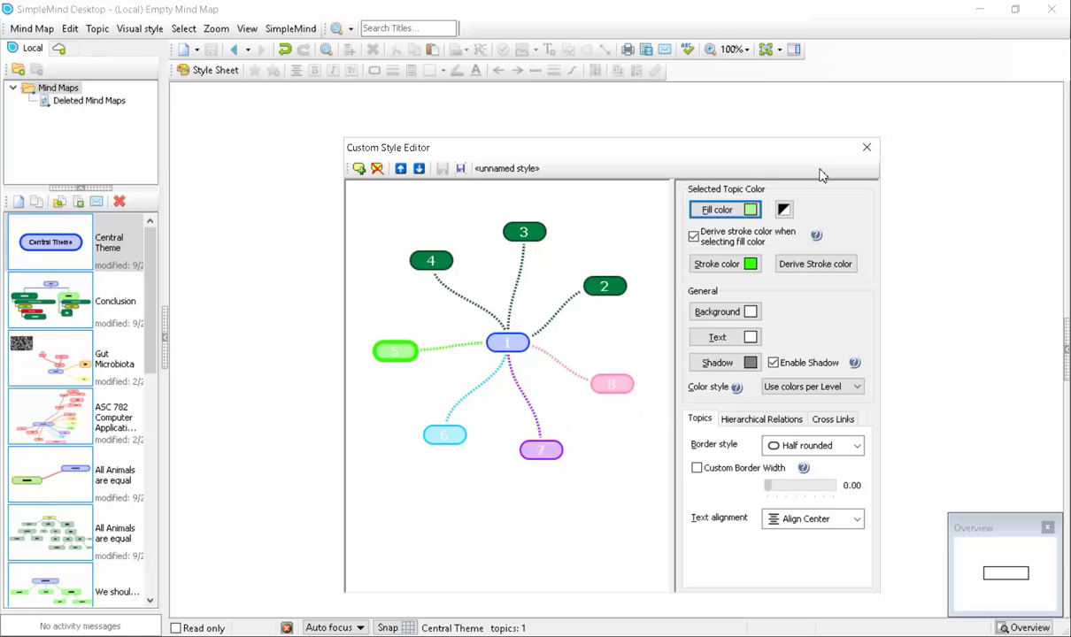
pyautogui.click(737, 215)
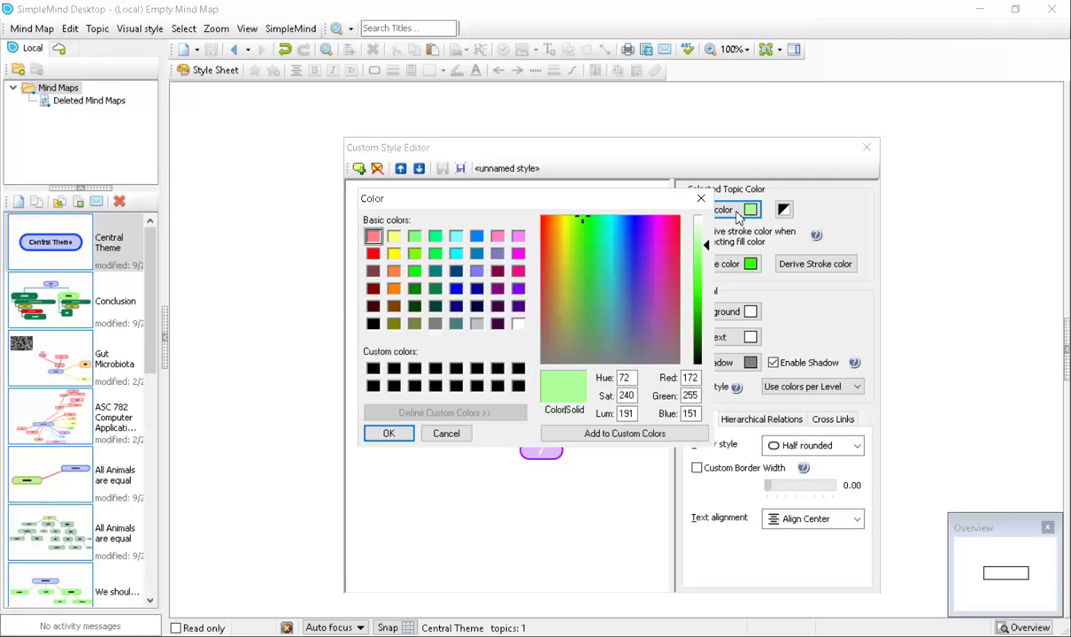
pyautogui.click(437, 290)
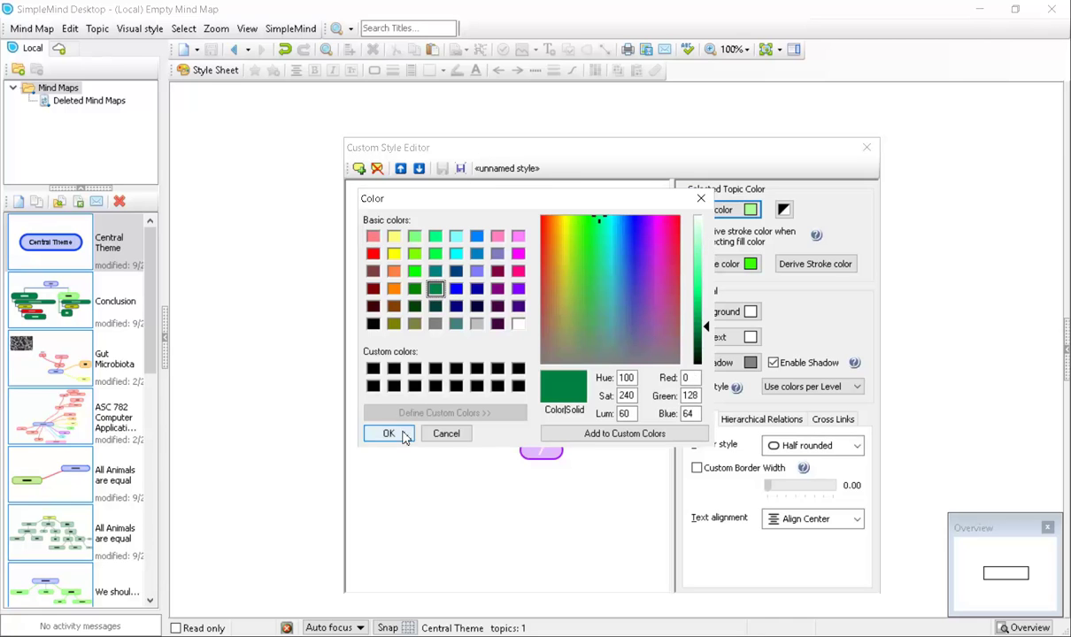
pyautogui.click(395, 438)
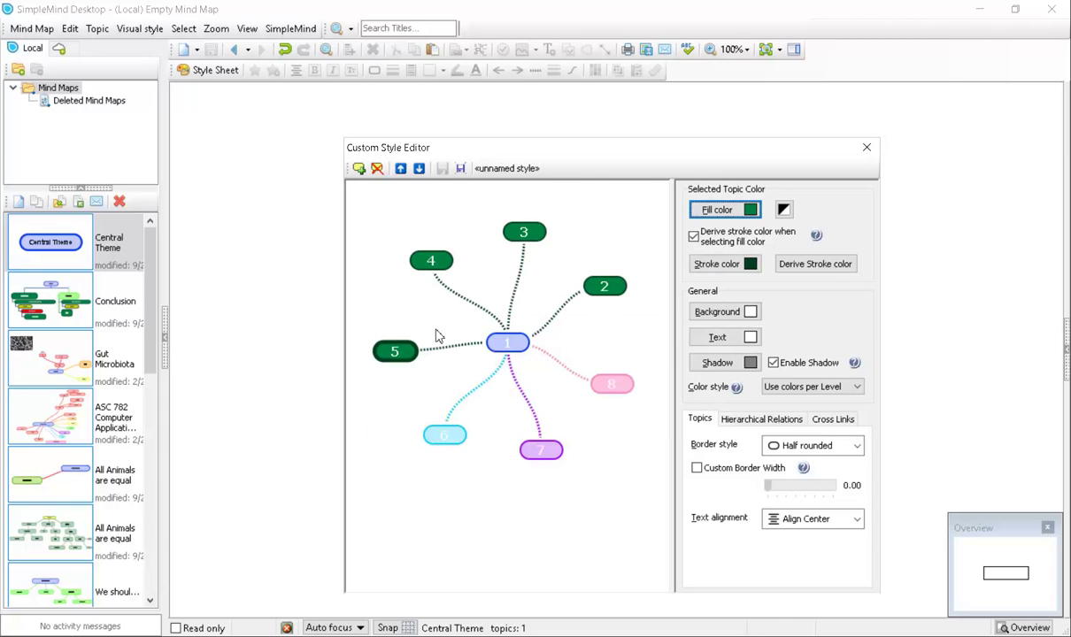
pyautogui.click(458, 437)
pyautogui.click(733, 214)
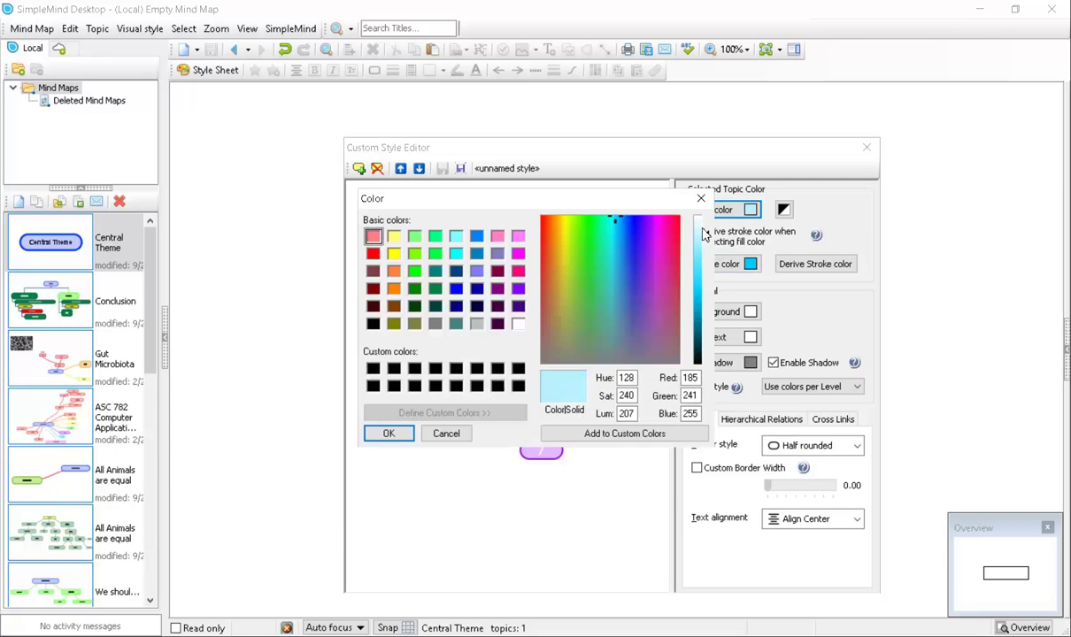
pyautogui.click(434, 288)
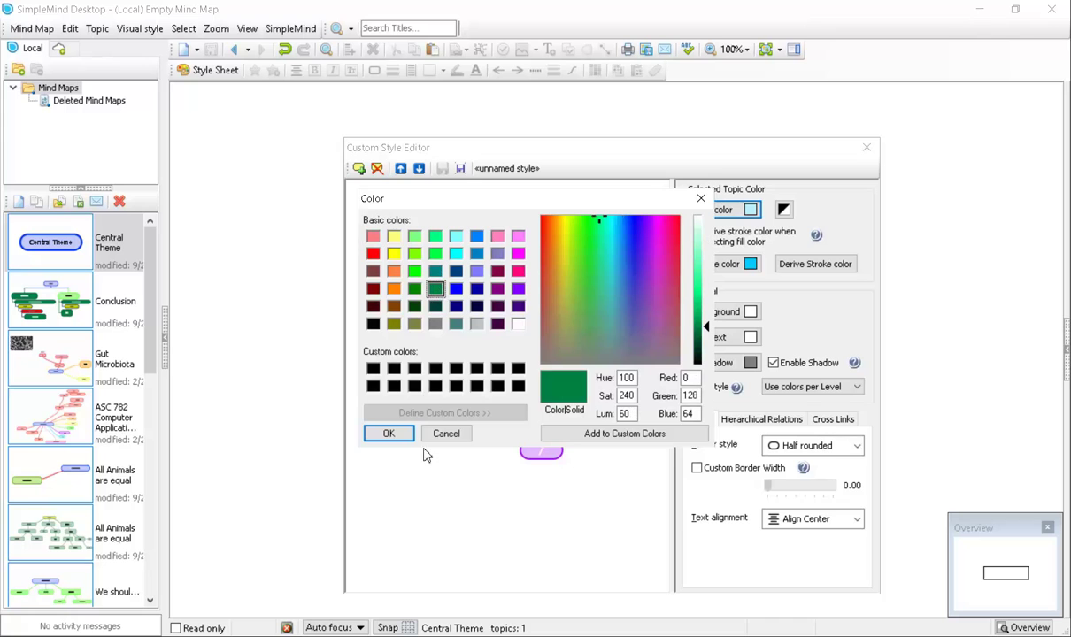
pyautogui.click(403, 439)
# Fill topics 7 and 8 of the custom style with the matching dark green (RGB 0, 128, 64)
pyautogui.click(543, 449)
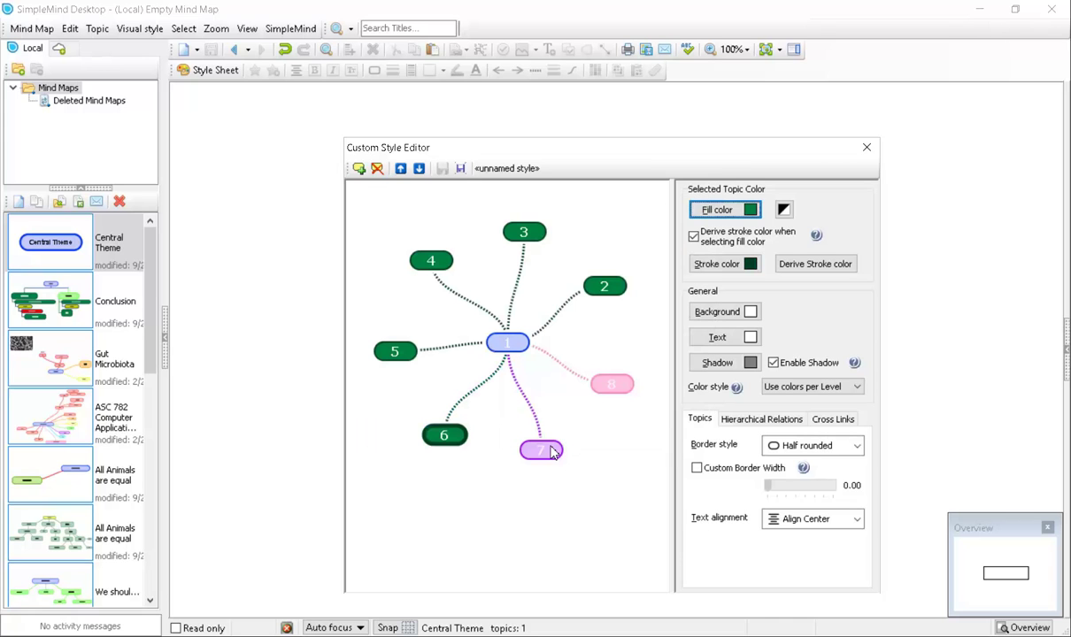
pyautogui.click(717, 211)
pyautogui.click(413, 281)
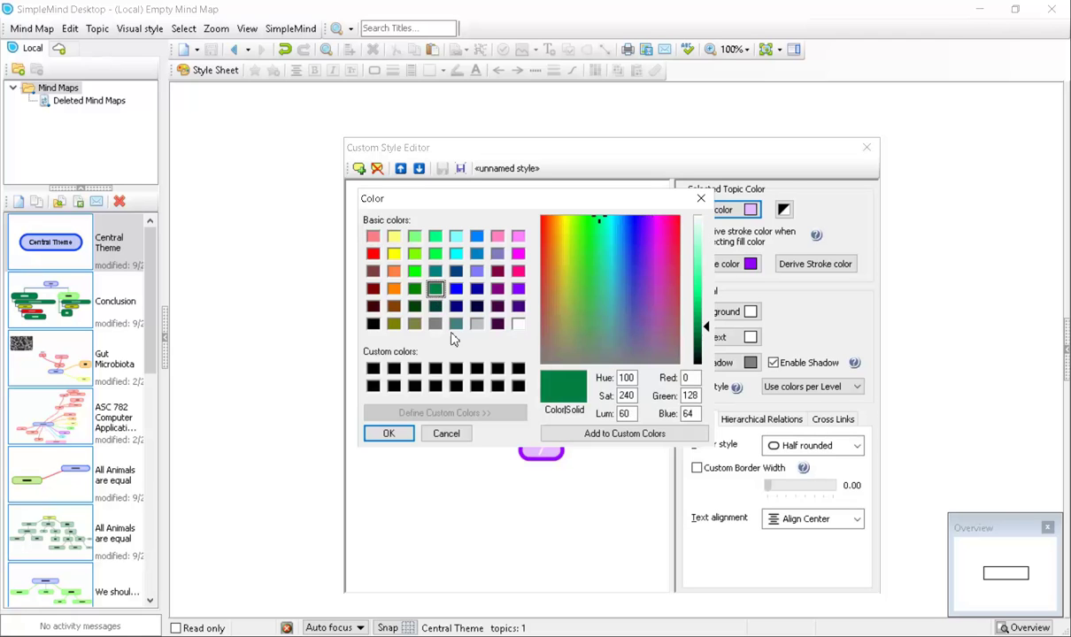
pyautogui.click(403, 429)
pyautogui.click(595, 382)
pyautogui.click(724, 213)
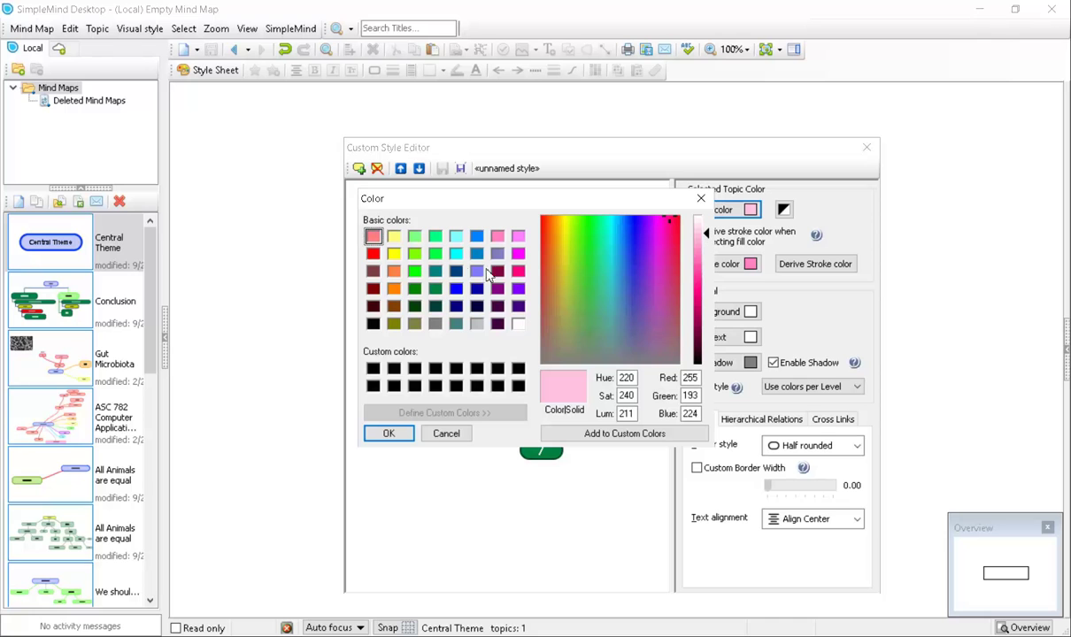
pyautogui.click(413, 273)
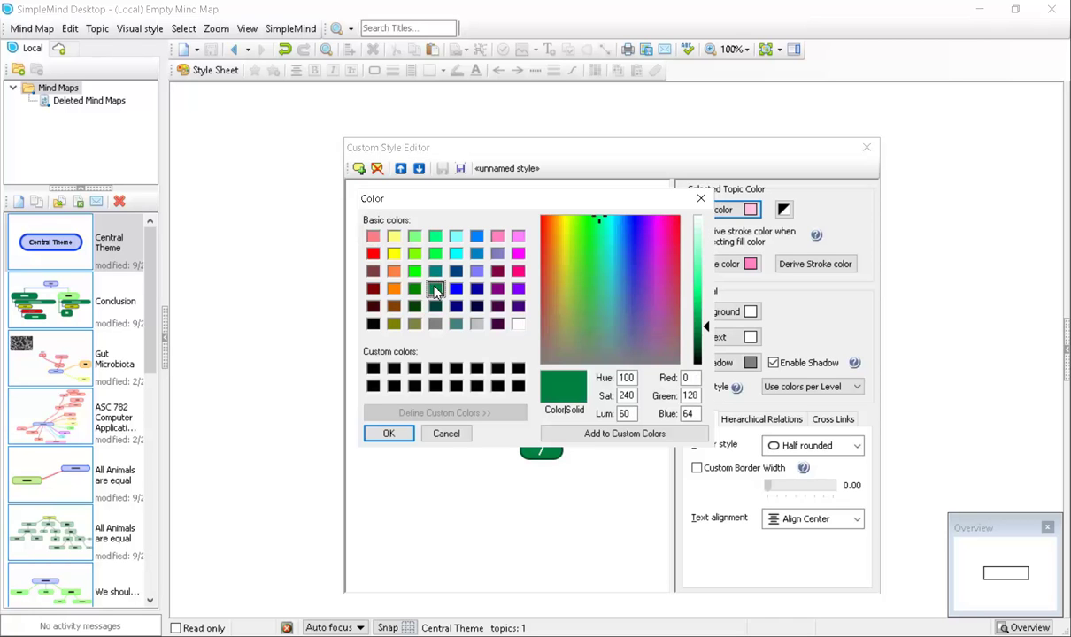
pyautogui.click(392, 434)
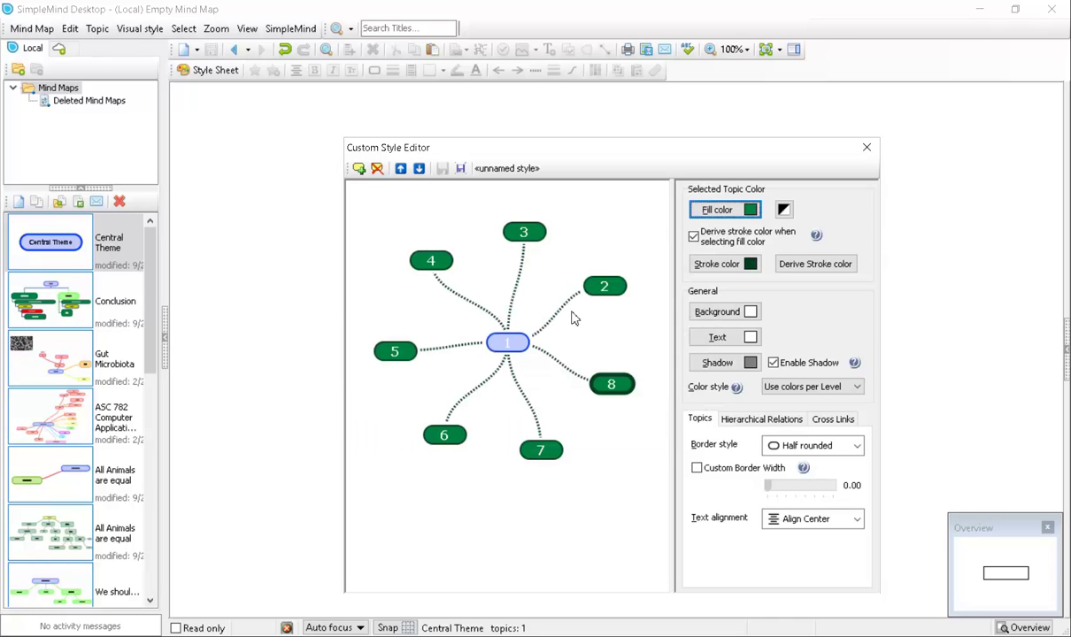
# Set the custom style's hierarchical relations to a Solid line style and an Angled line path style
pyautogui.click(801, 423)
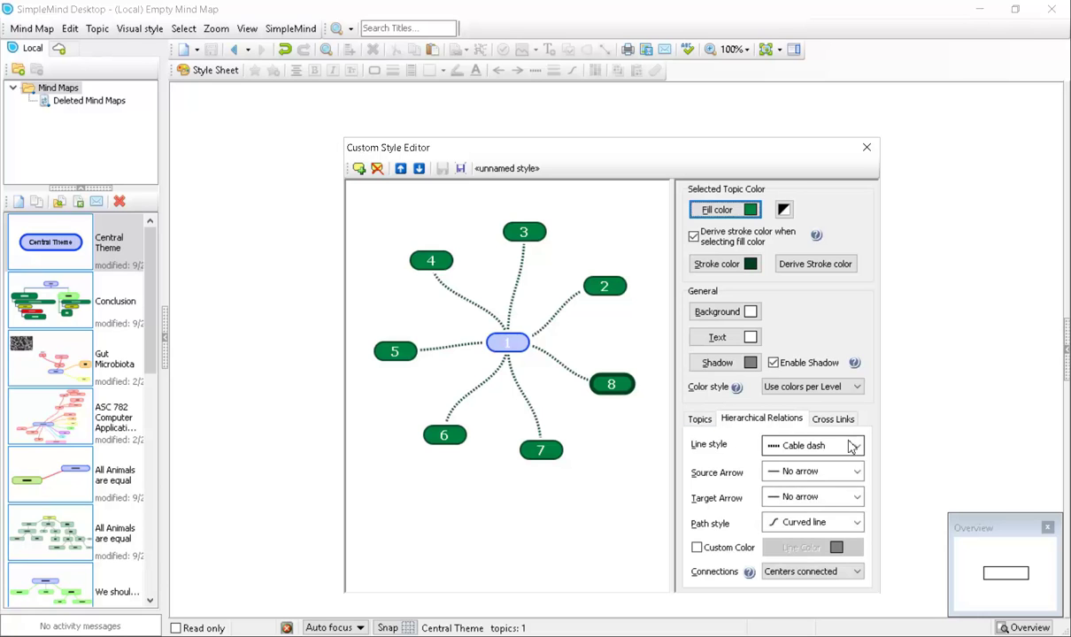
pyautogui.click(804, 447)
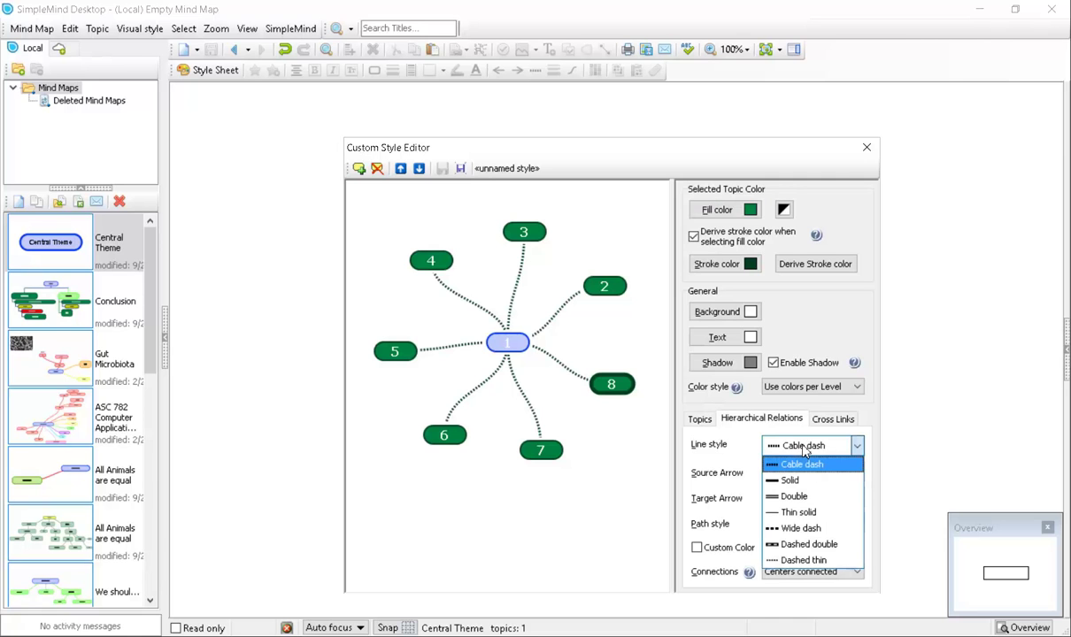
pyautogui.click(791, 482)
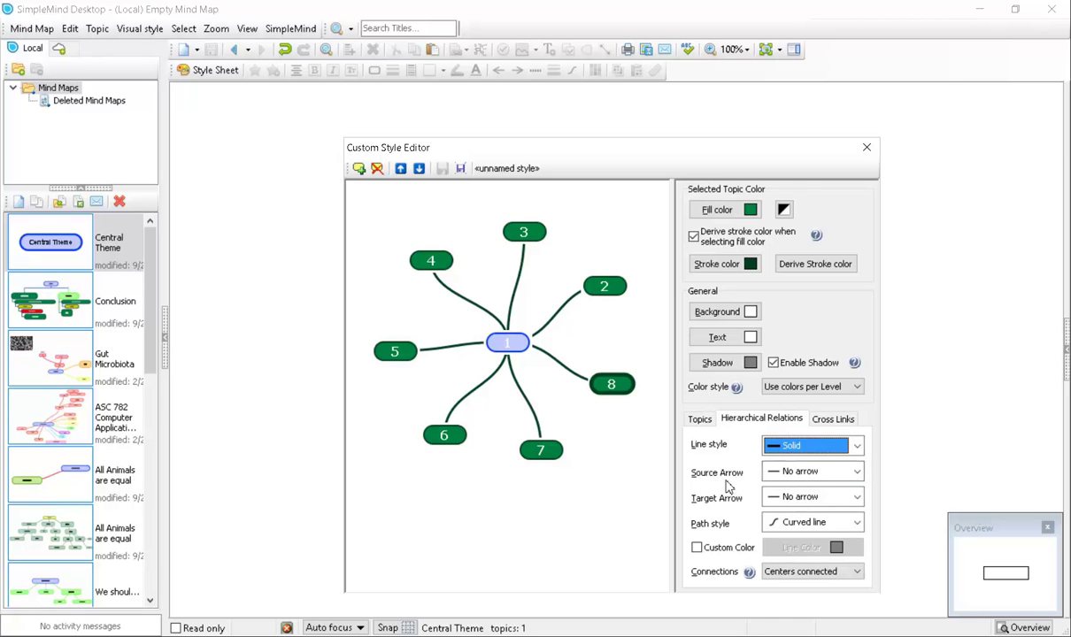
pyautogui.click(802, 524)
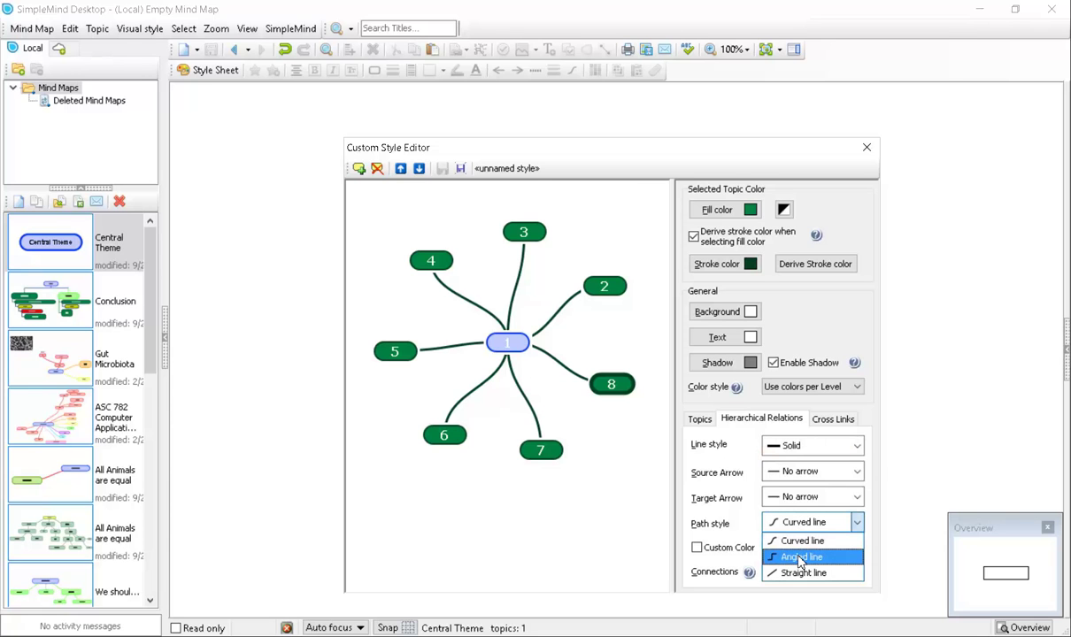
pyautogui.click(797, 558)
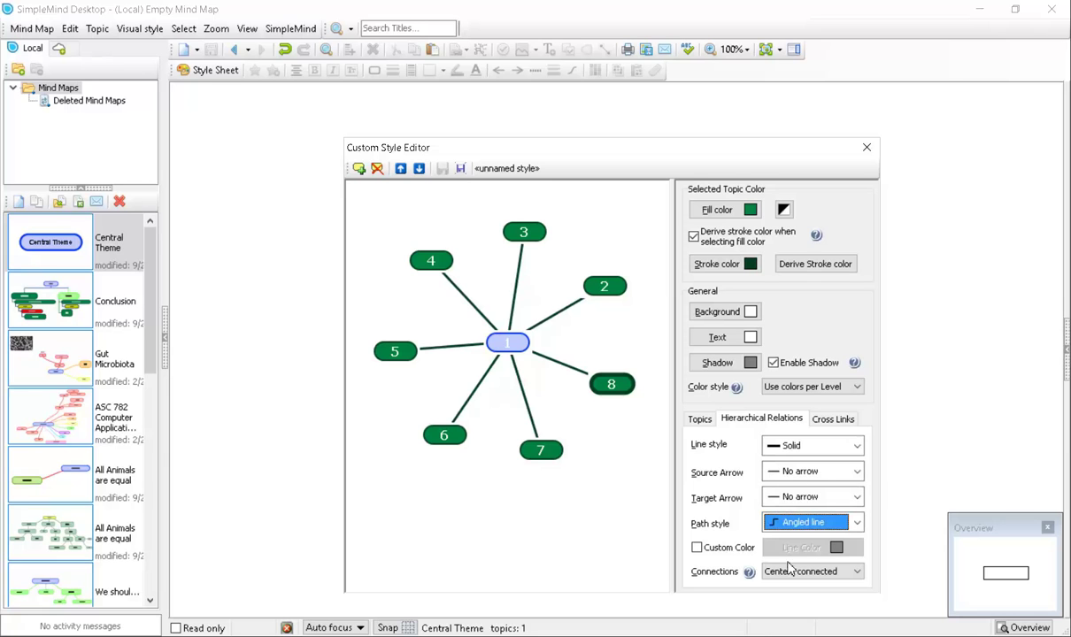
# Check the cross link settings, save the custom style under the name Argument Map and close the style editor
pyautogui.click(838, 421)
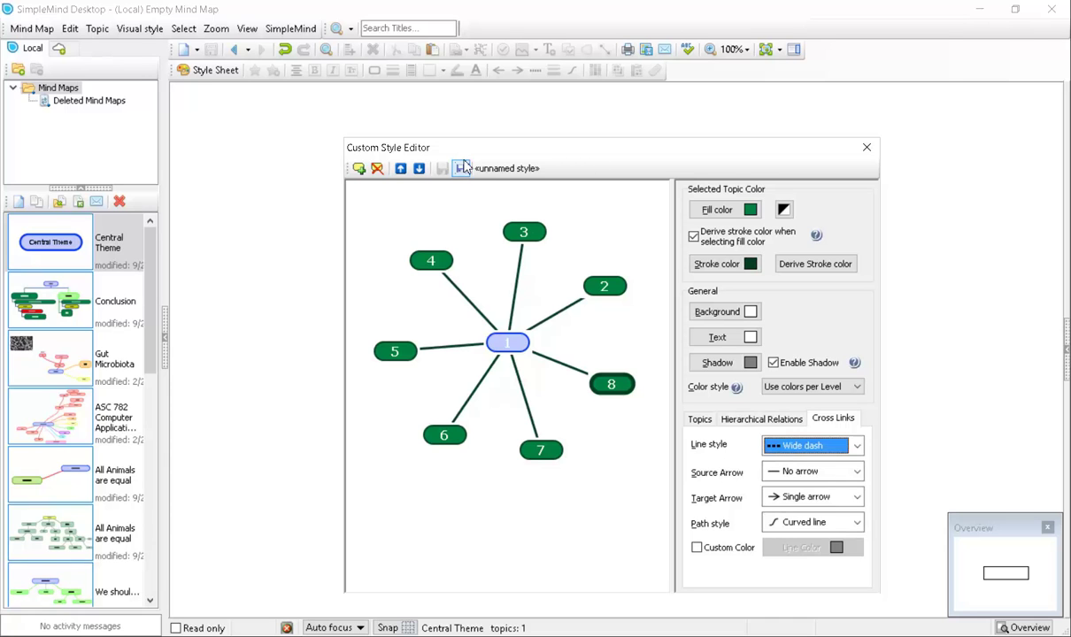
pyautogui.click(461, 169)
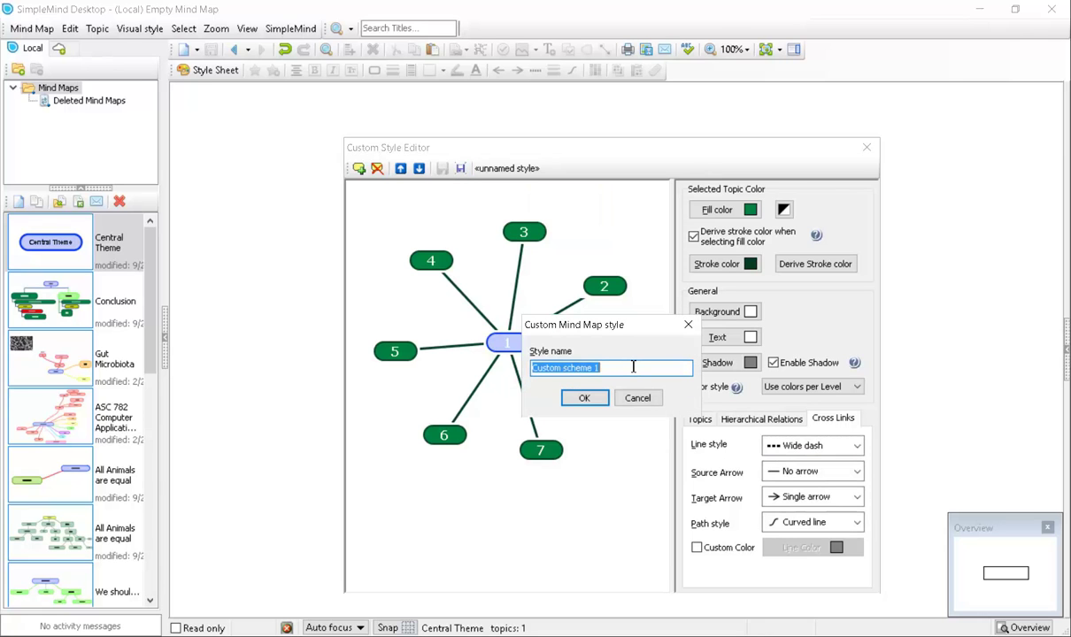
pyautogui.write('Argument Map')
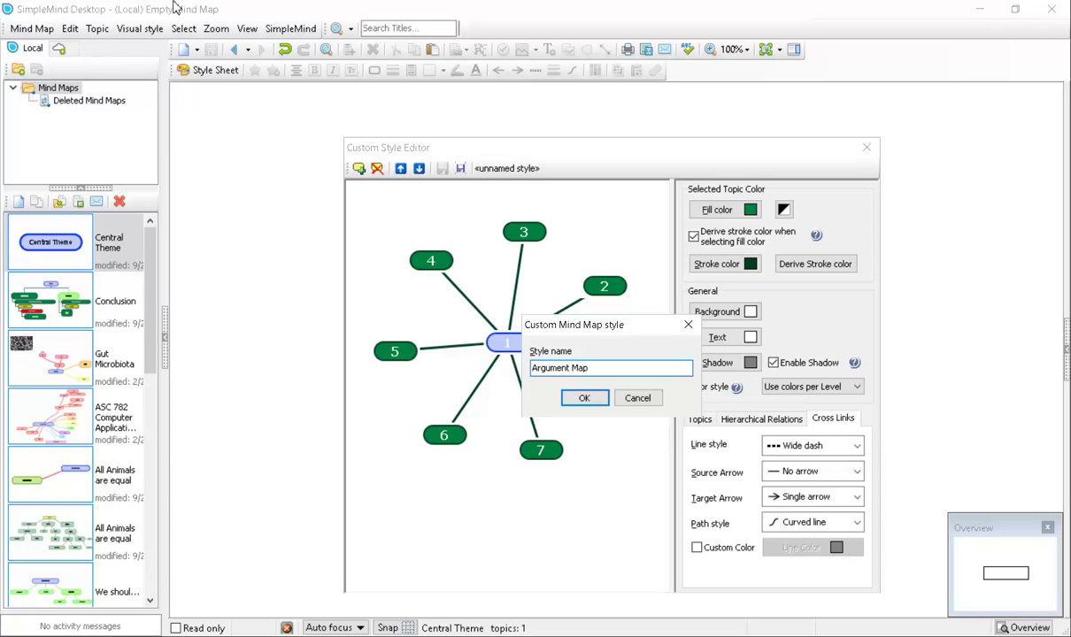
pyautogui.click(584, 399)
pyautogui.press('Escape')
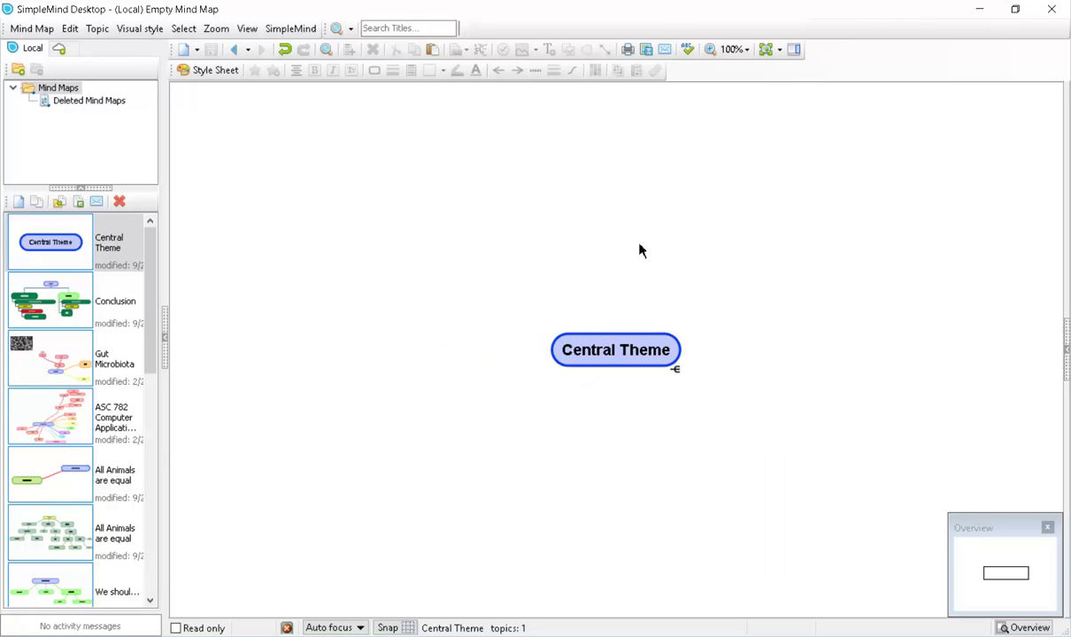
# Apply the saved Argument Map style to the current mind map
pyautogui.click(213, 72)
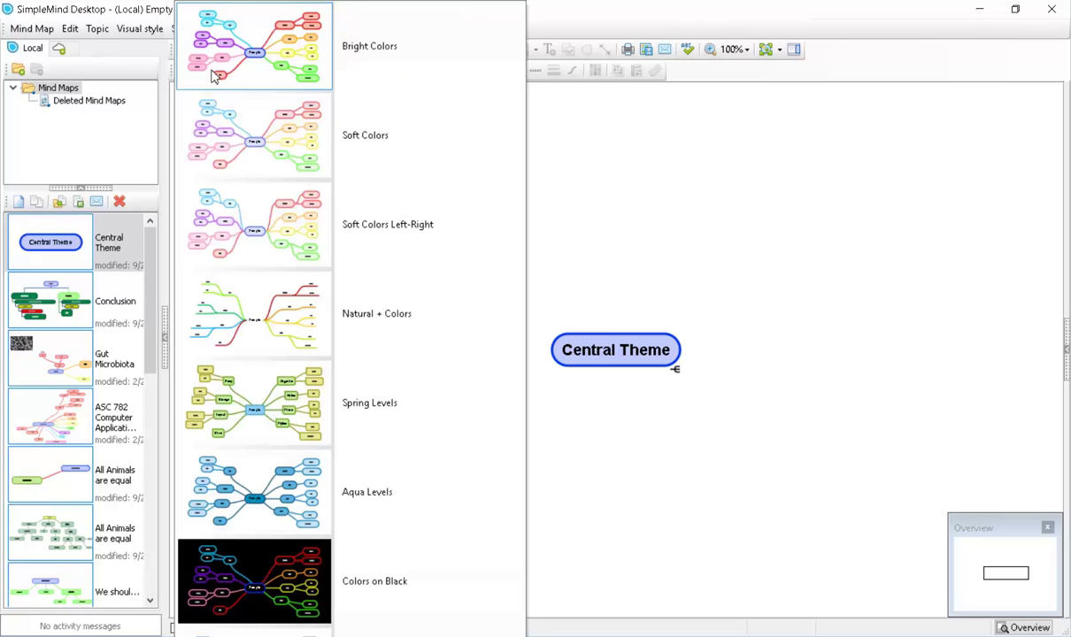
pyautogui.scroll(-5, 250, 343)
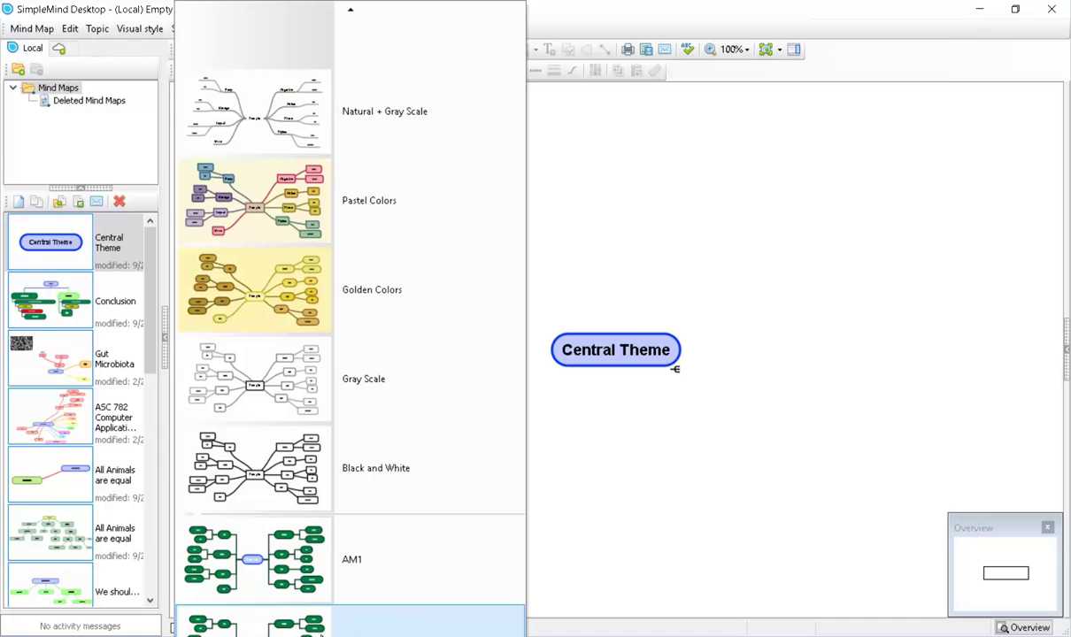
pyautogui.click(265, 621)
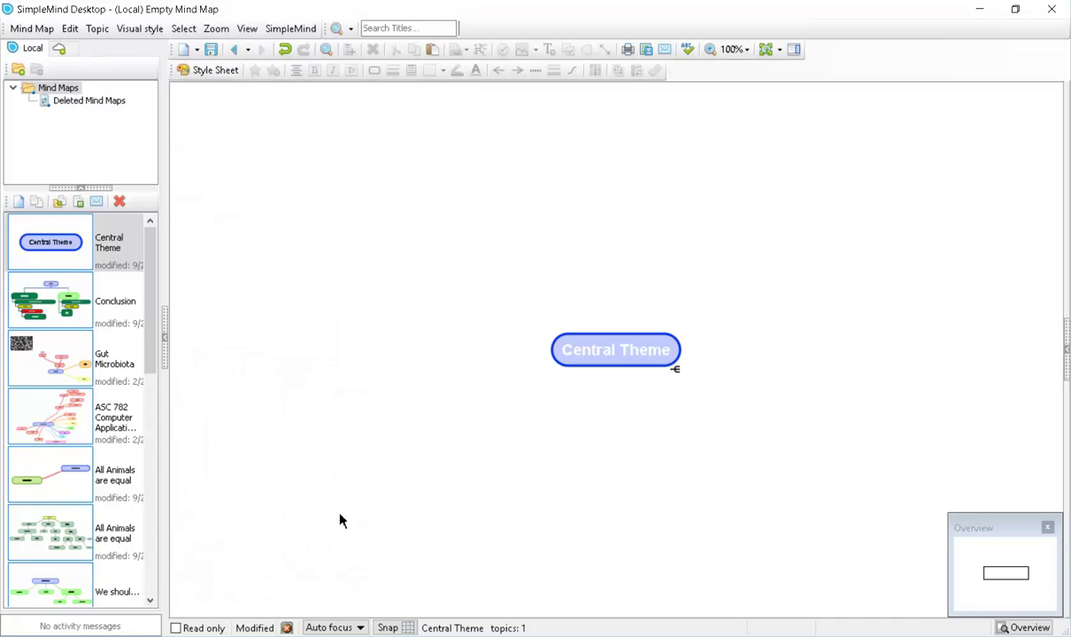
pyautogui.click(644, 363)
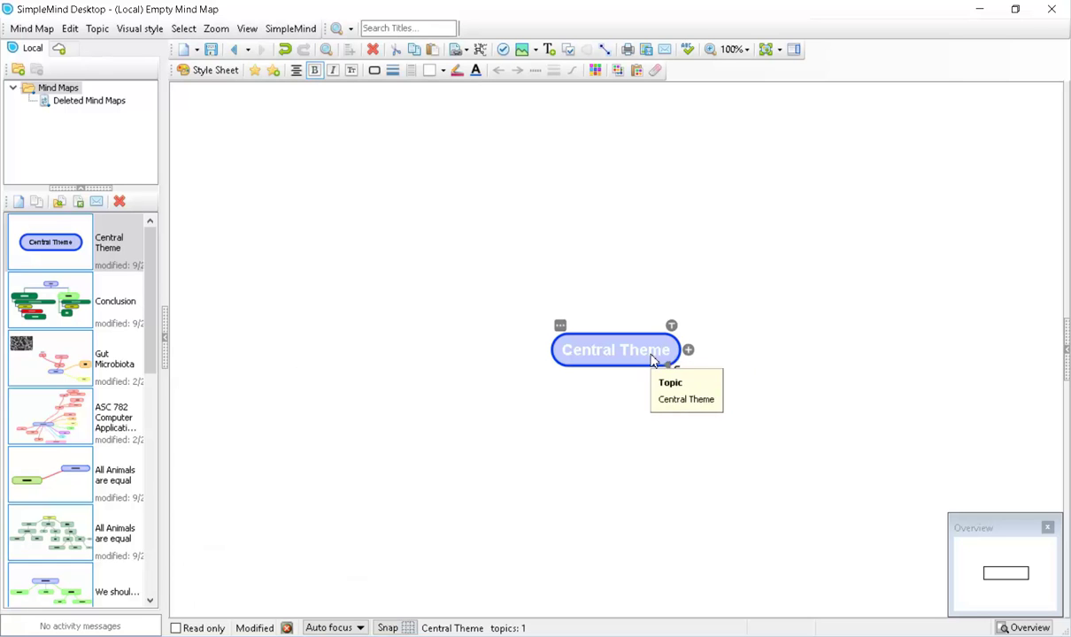
pyautogui.click(689, 351)
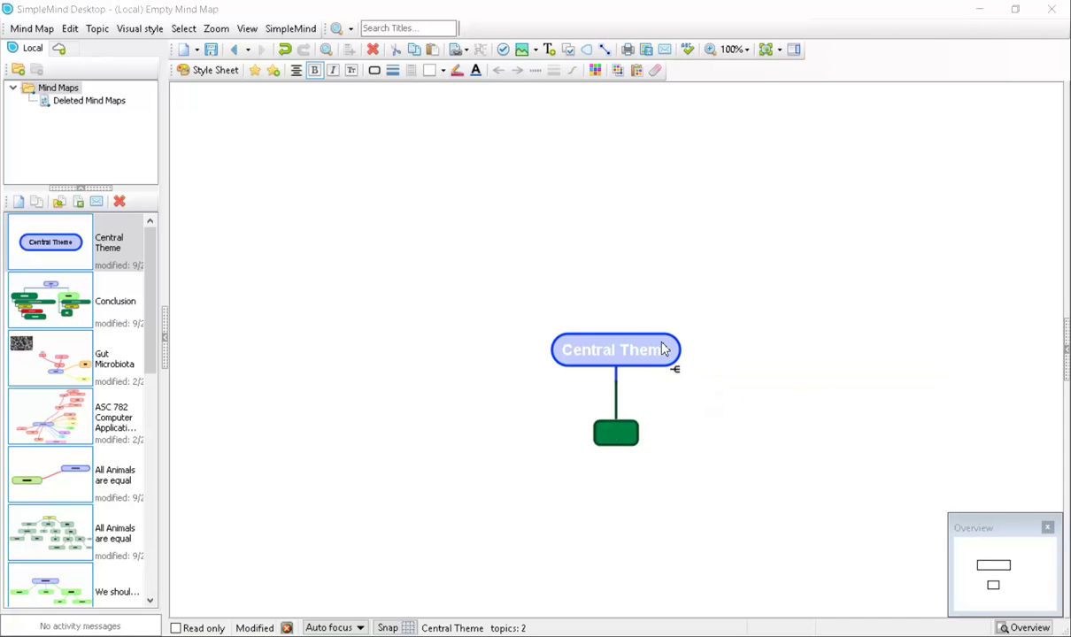
pyautogui.hotkey('ctrl', 'z')
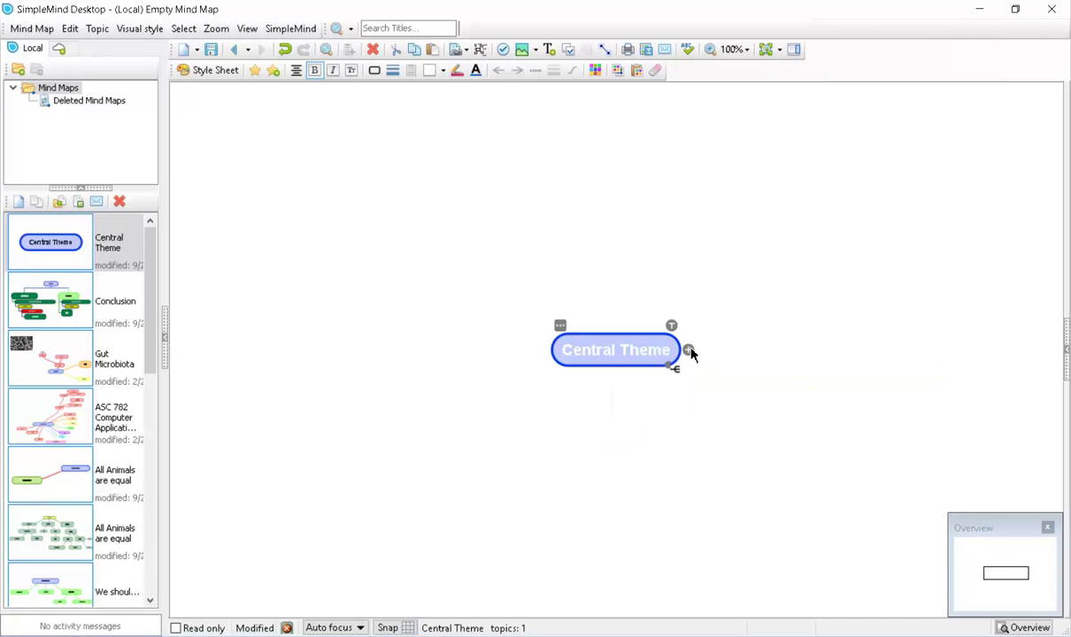
pyautogui.click(689, 351)
pyautogui.hotkey('ctrl', 'z')
# Add two sibling topics beneath the Central Theme, titling each one Premise1
pyautogui.click(689, 353)
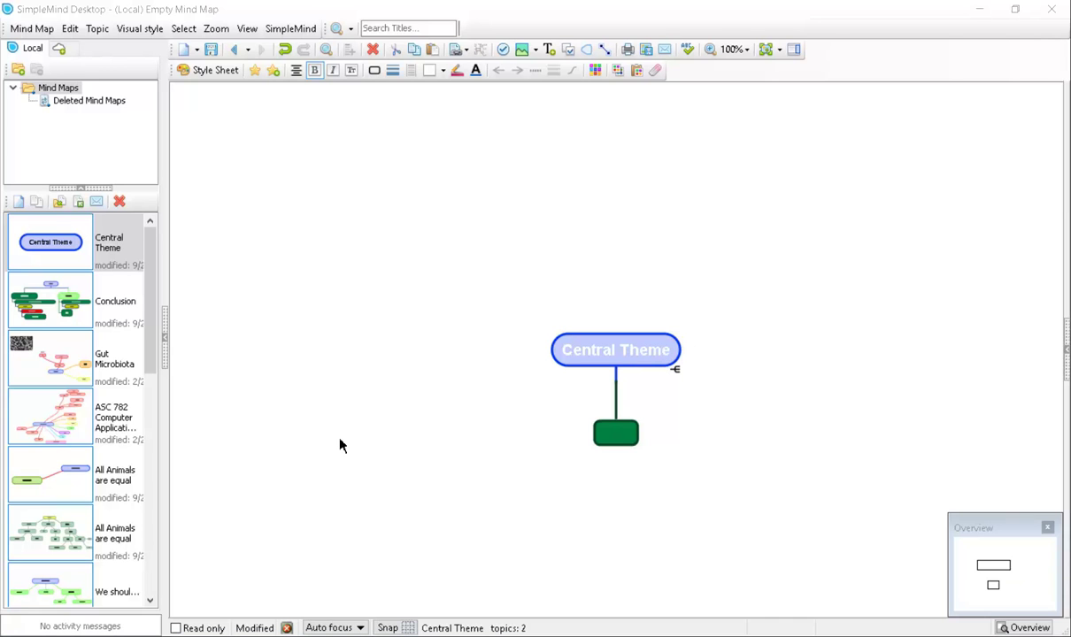
pyautogui.write('Premise1')
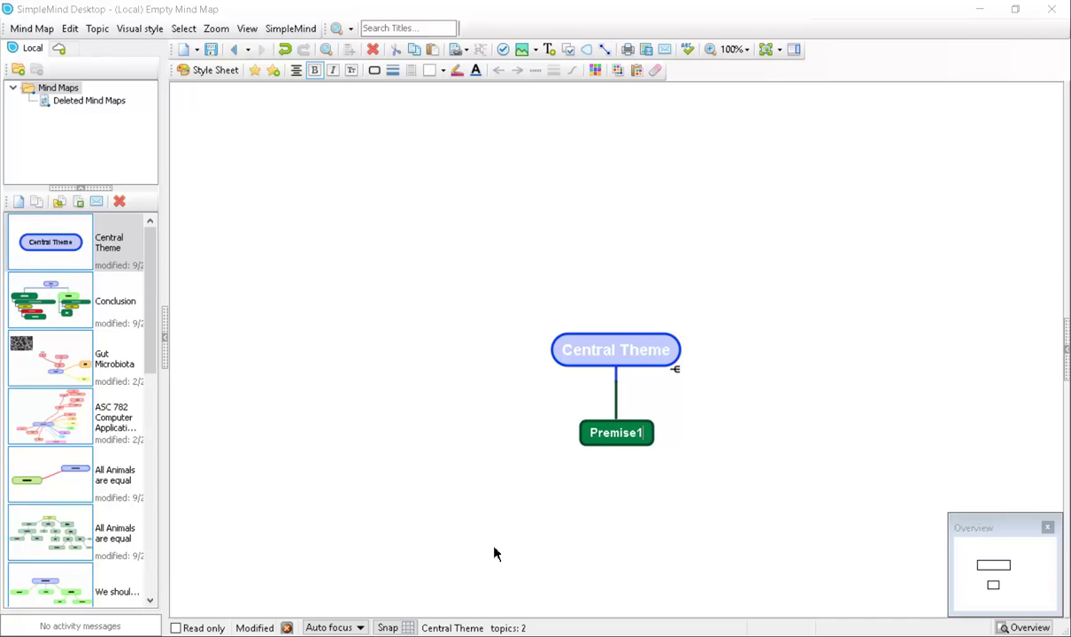
pyautogui.press('Return')
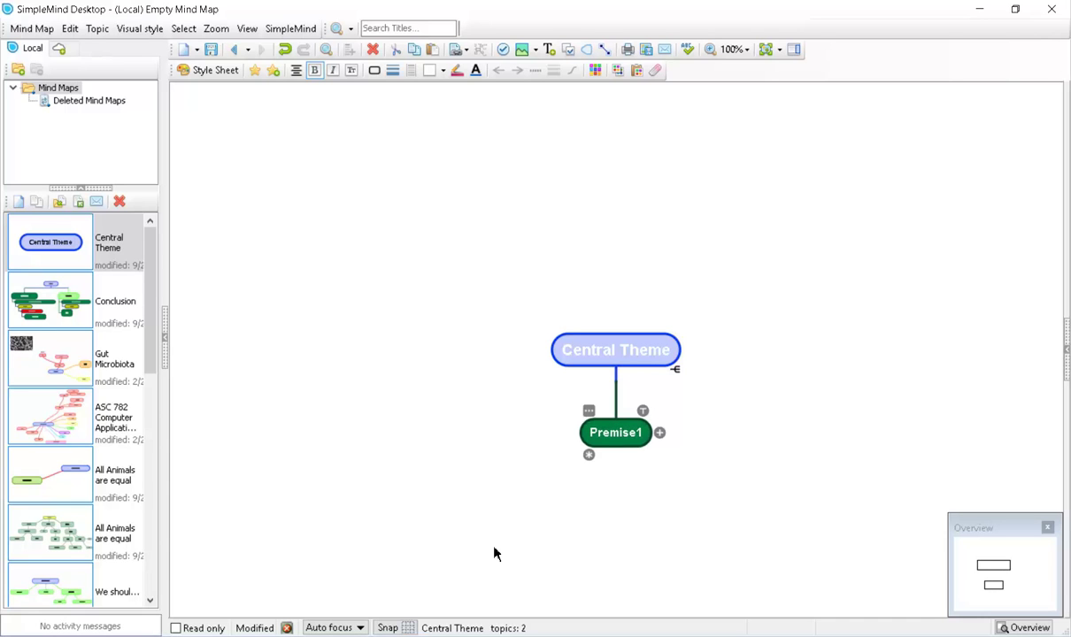
pyautogui.click(590, 456)
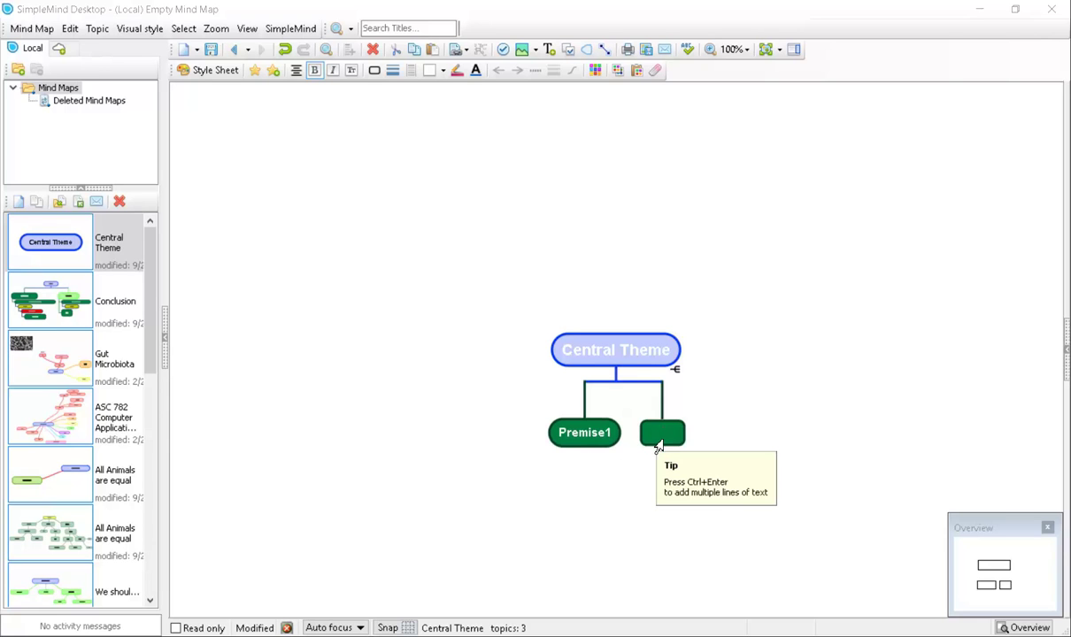
pyautogui.write('Premise1')
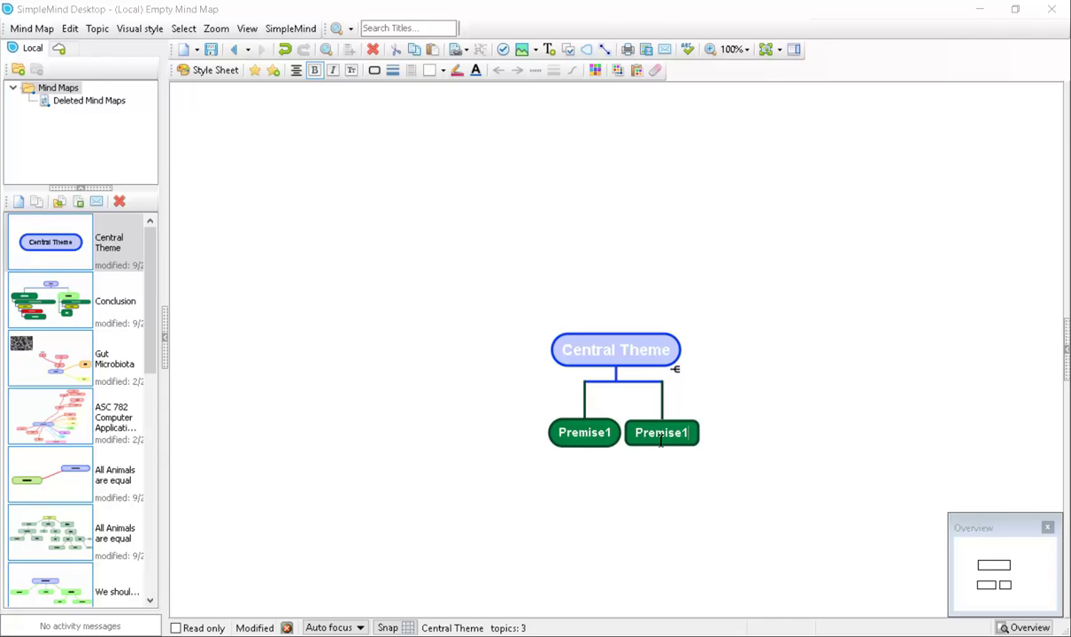
pyautogui.press('Return')
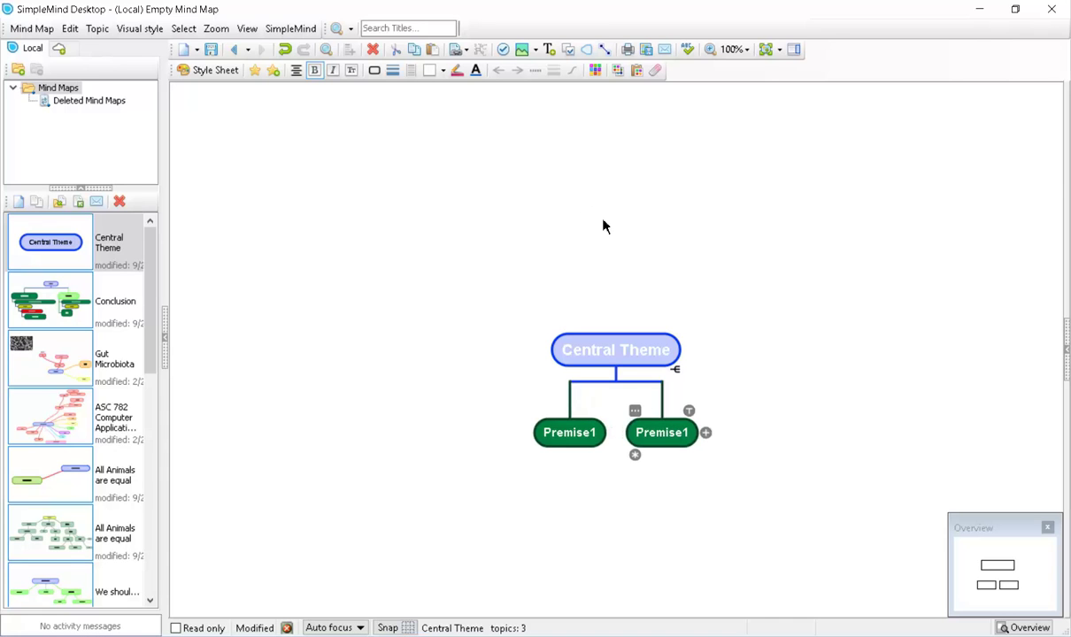
# Delete the current Central Theme mind map and create a new empty mind map
pyautogui.click(611, 348)
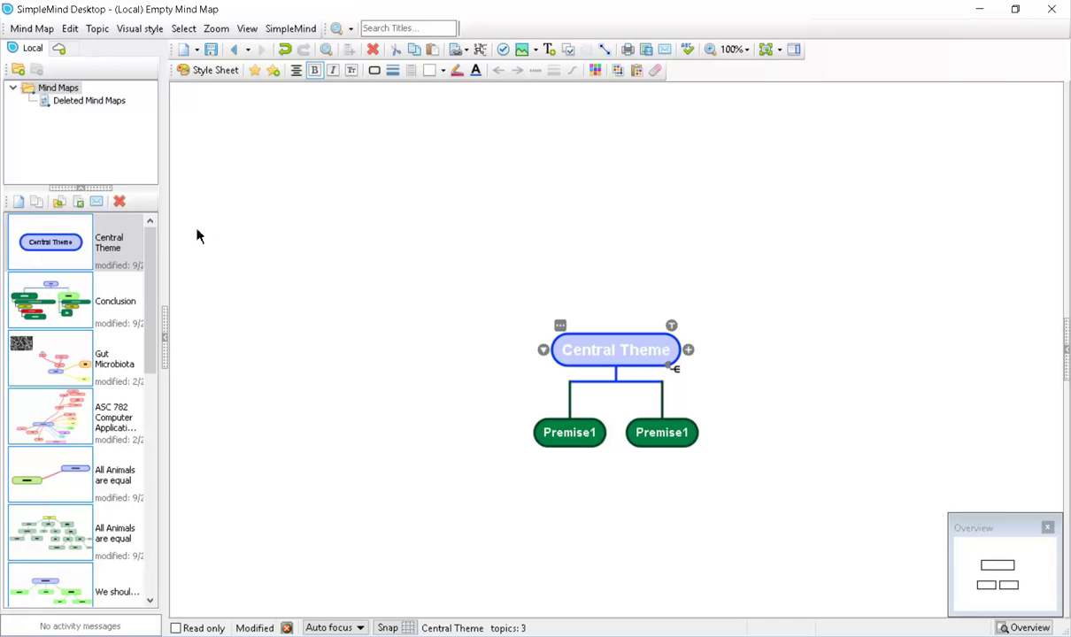
pyautogui.click(119, 203)
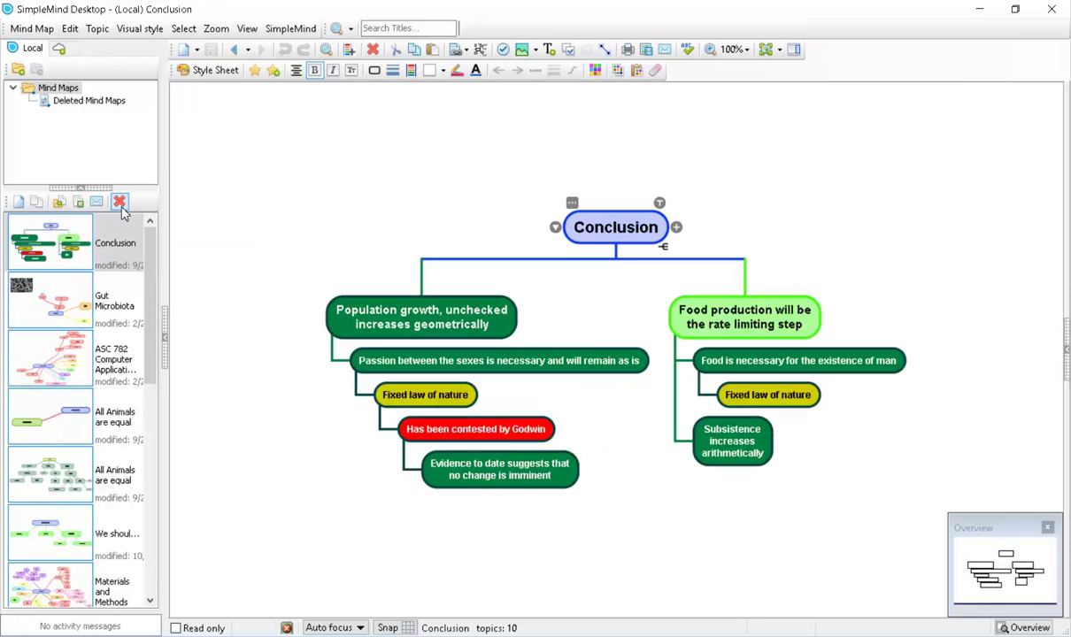
pyautogui.click(20, 203)
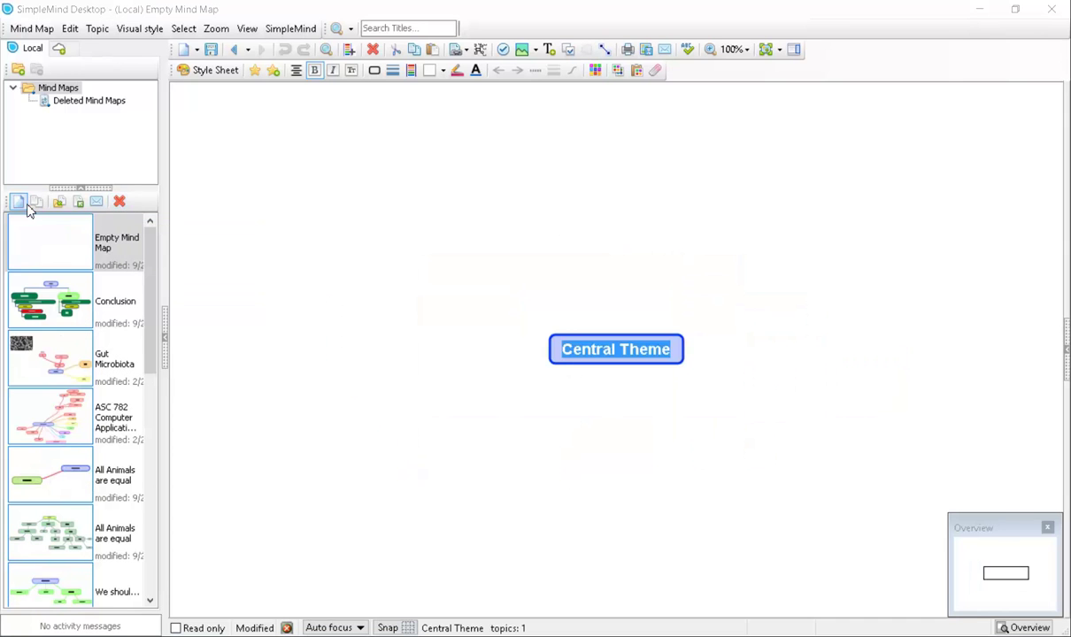
# Clear the central topic's title so that it is blank
pyautogui.doubleClick(584, 349)
pyautogui.write('Con')
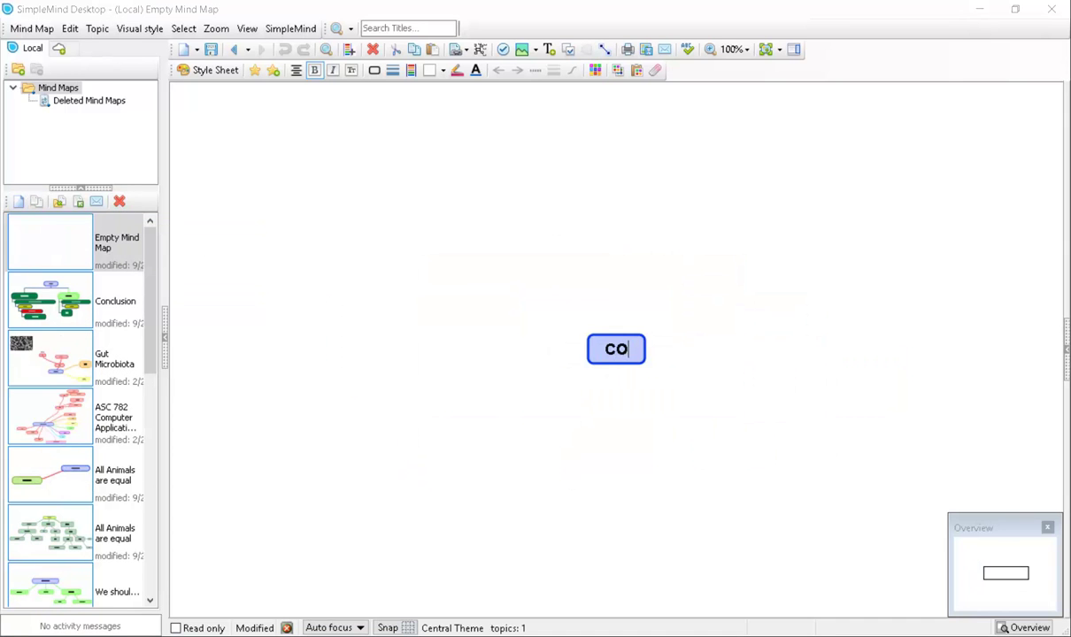
pyautogui.press('BackSpace')
pyautogui.press('BackSpace')
pyautogui.press('BackSpace')
pyautogui.press('Return')
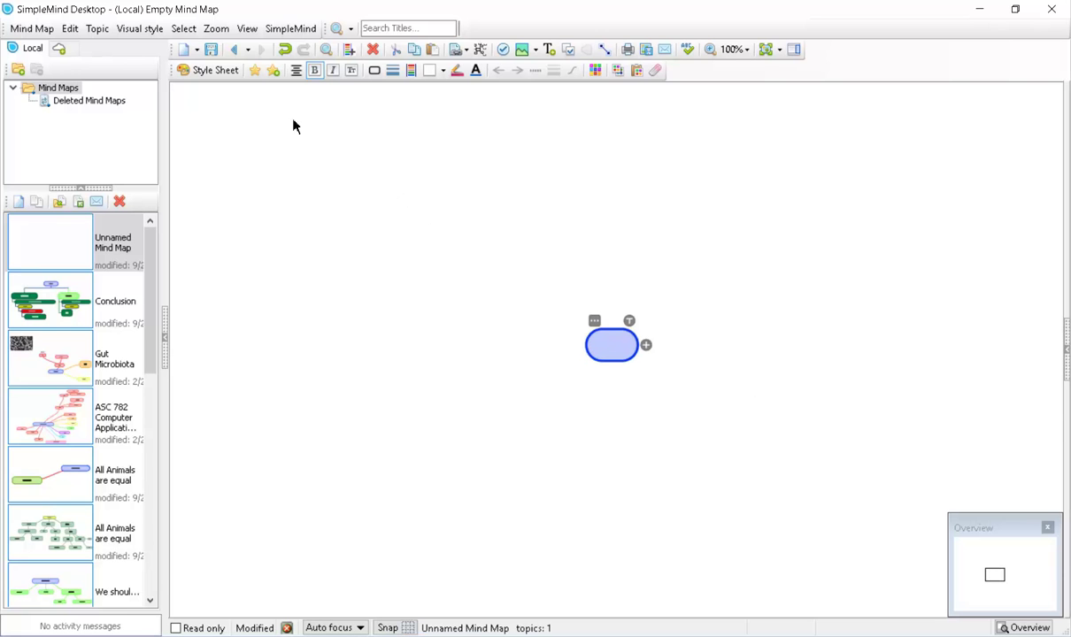
# Apply the custom dark green argument map style sheet to the new mind map
pyautogui.click(209, 70)
pyautogui.scroll(-5, 359, 304)
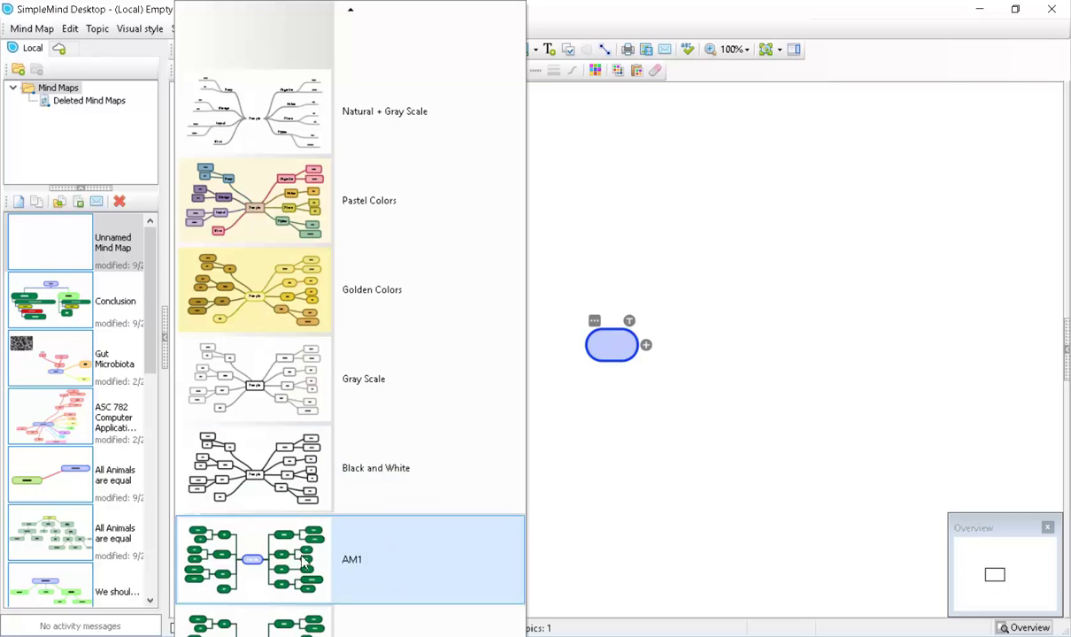
pyautogui.click(280, 600)
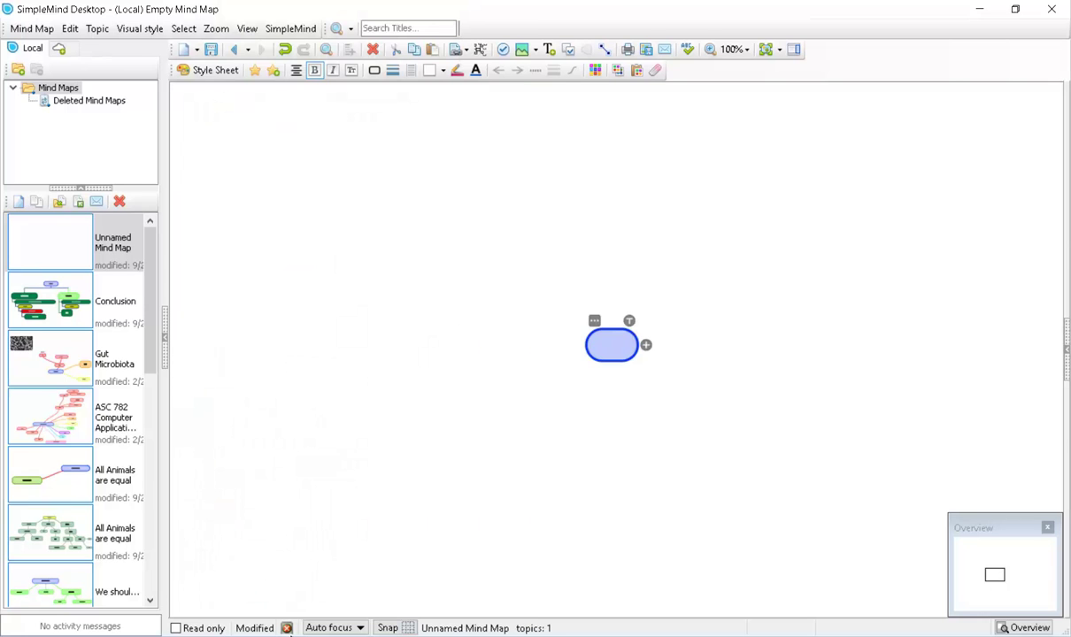
# Add two child topics to the blank central topic, titled Premise 1 and Premise 2
pyautogui.click(647, 345)
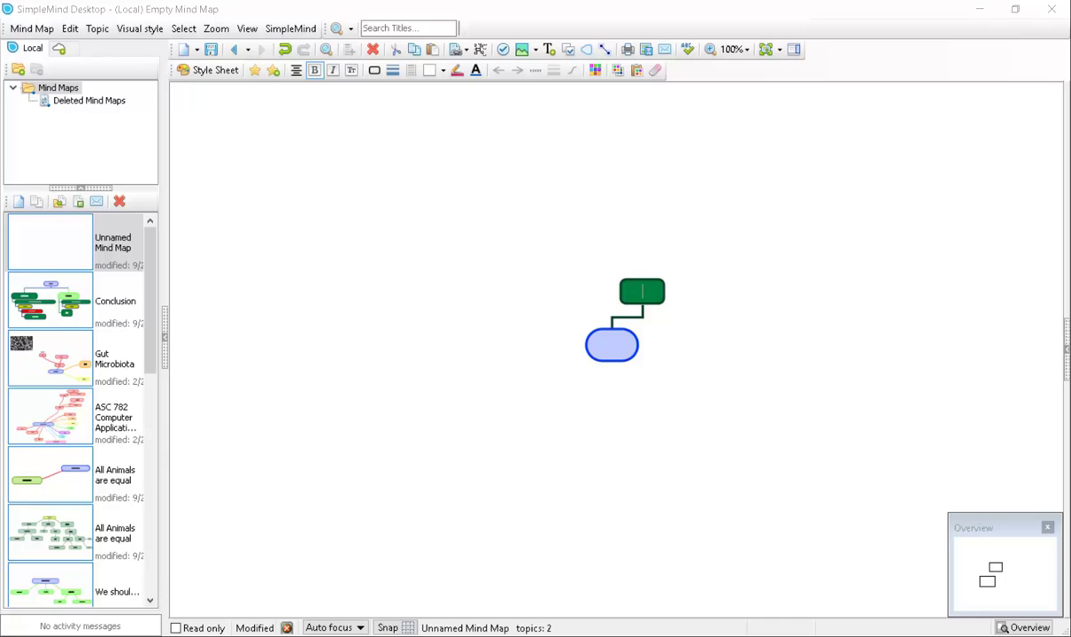
pyautogui.write('Premise 1')
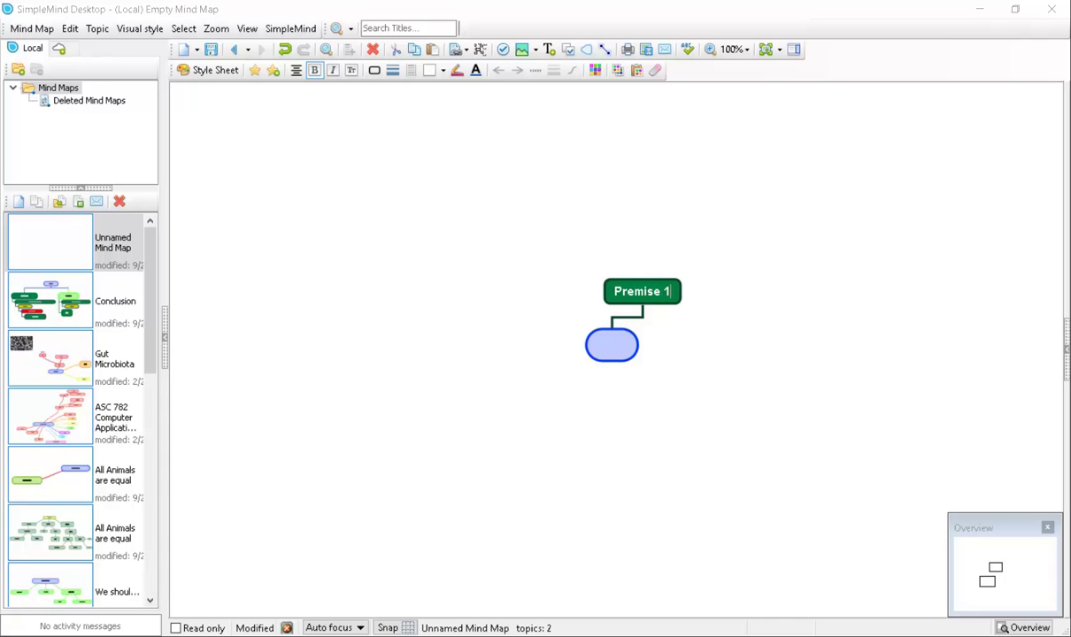
pyautogui.press('Return')
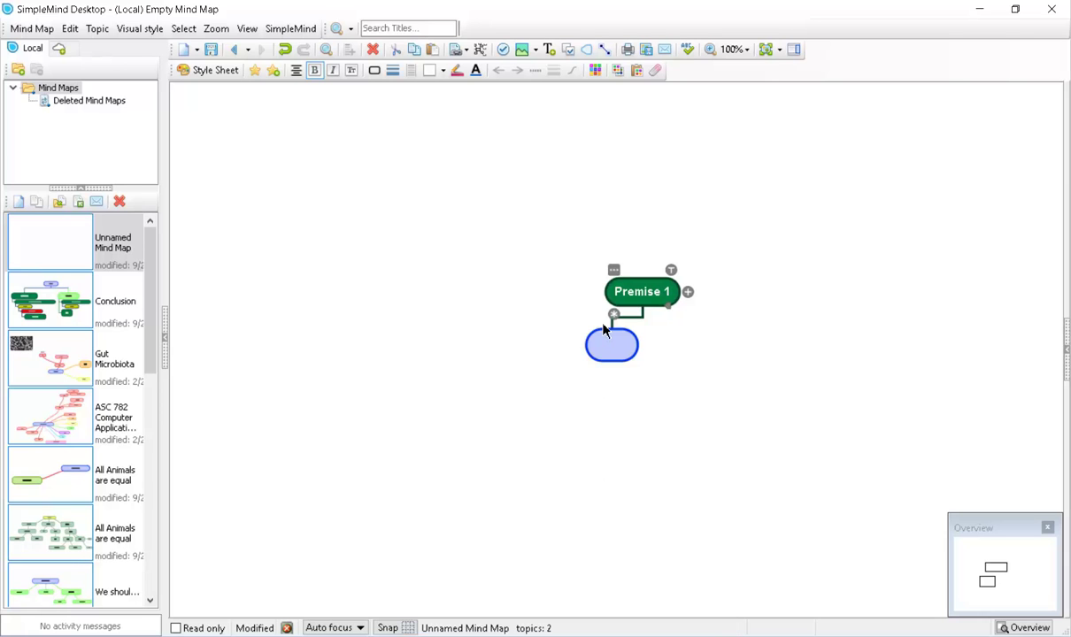
pyautogui.press('Return')
pyautogui.write('Premise')
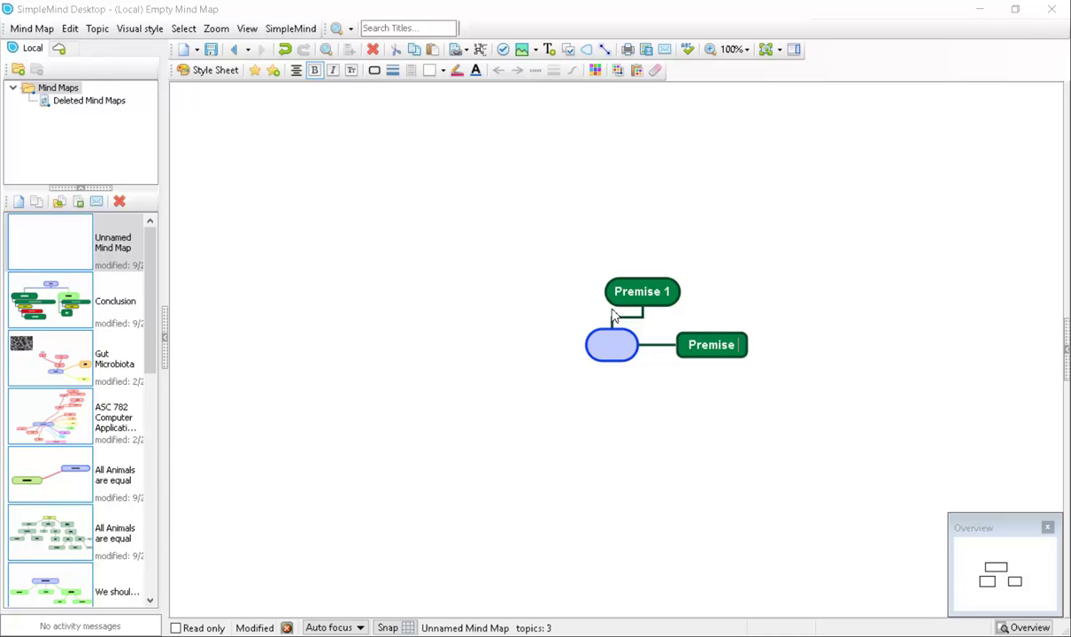
pyautogui.write(' 2')
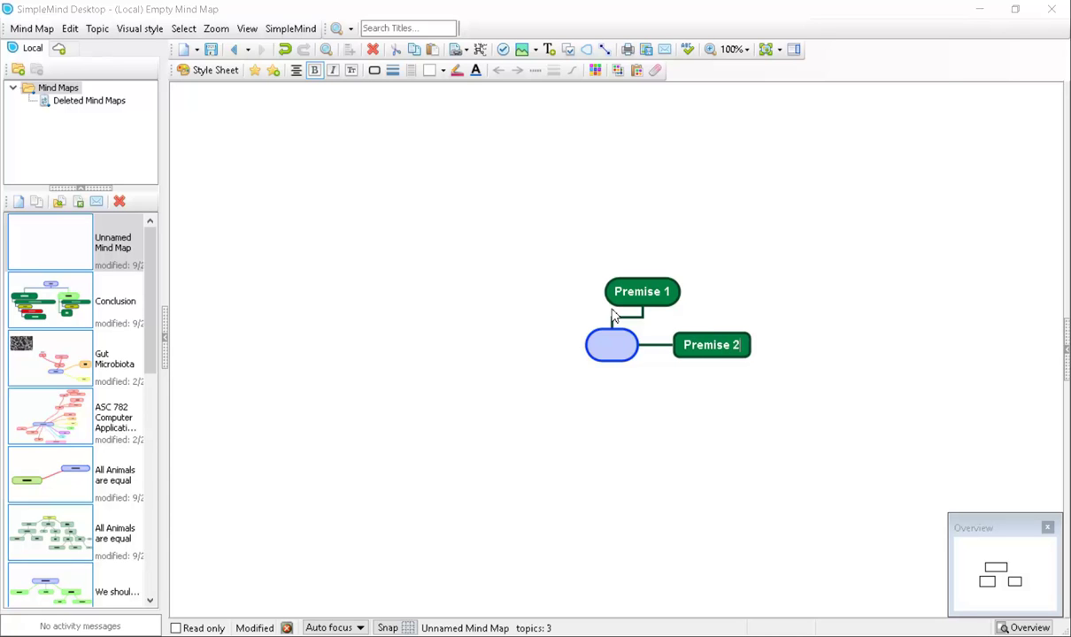
pyautogui.press('Return')
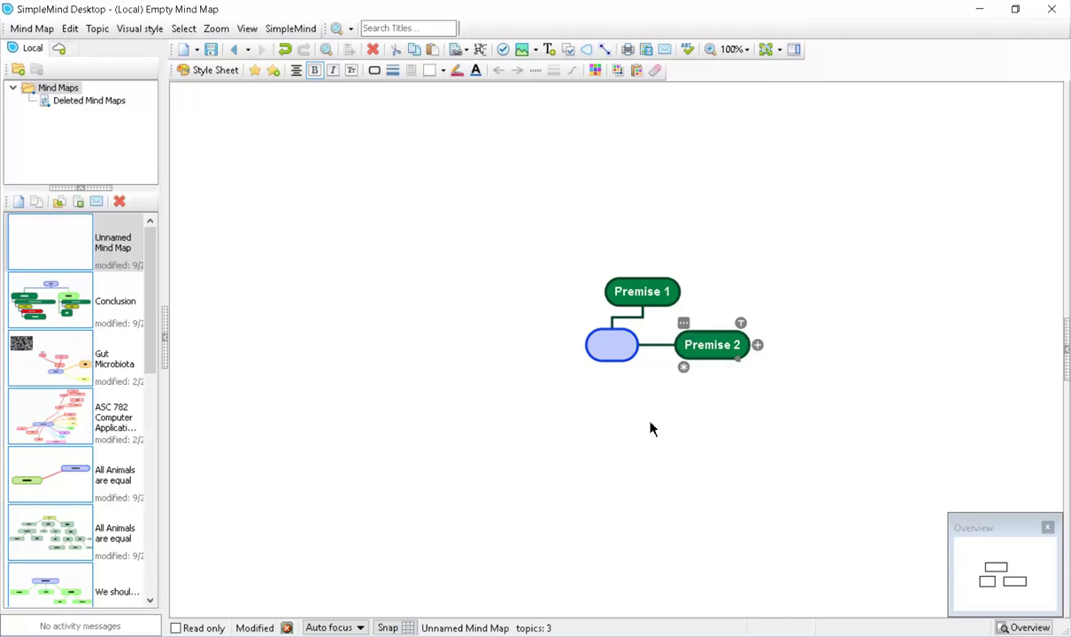
# Title the blank central topic Conclusion
pyautogui.click(622, 347)
pyautogui.click(623, 345)
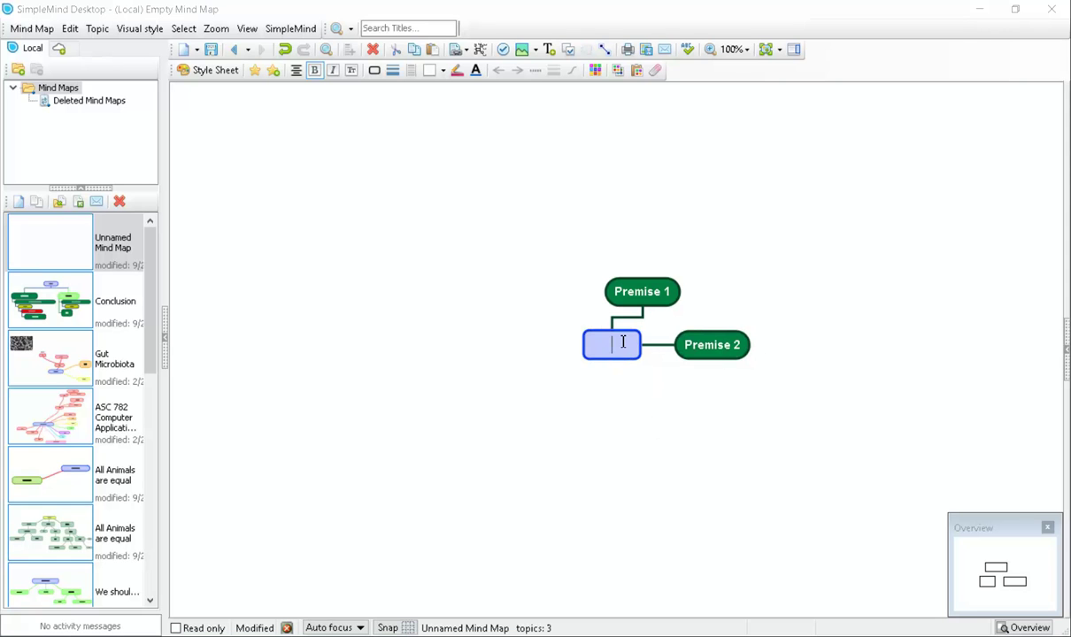
pyautogui.write('Con')
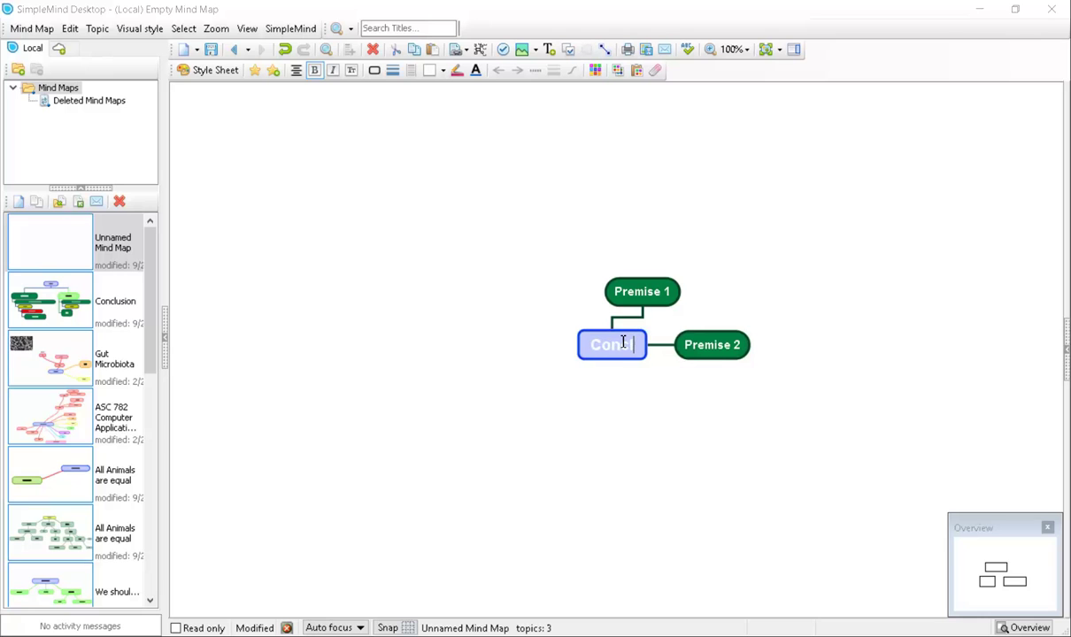
pyautogui.write('clusion')
pyautogui.press('Return')
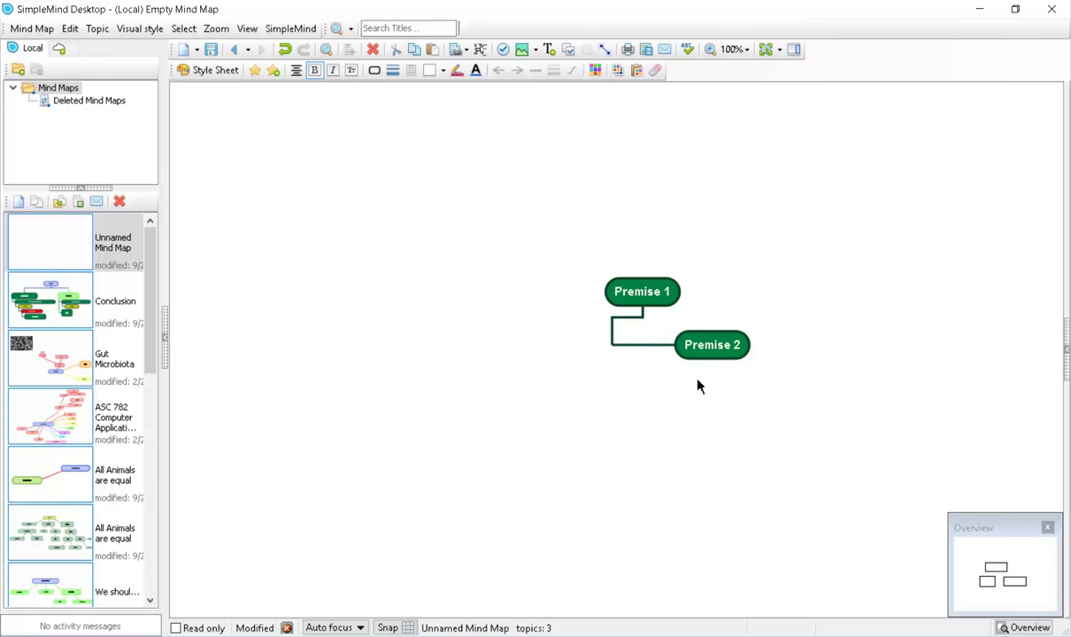
# Move Premise 1 and Premise 2 side by side below the Conclusion topic, with Premise 1 on the left
pyautogui.click(635, 298)
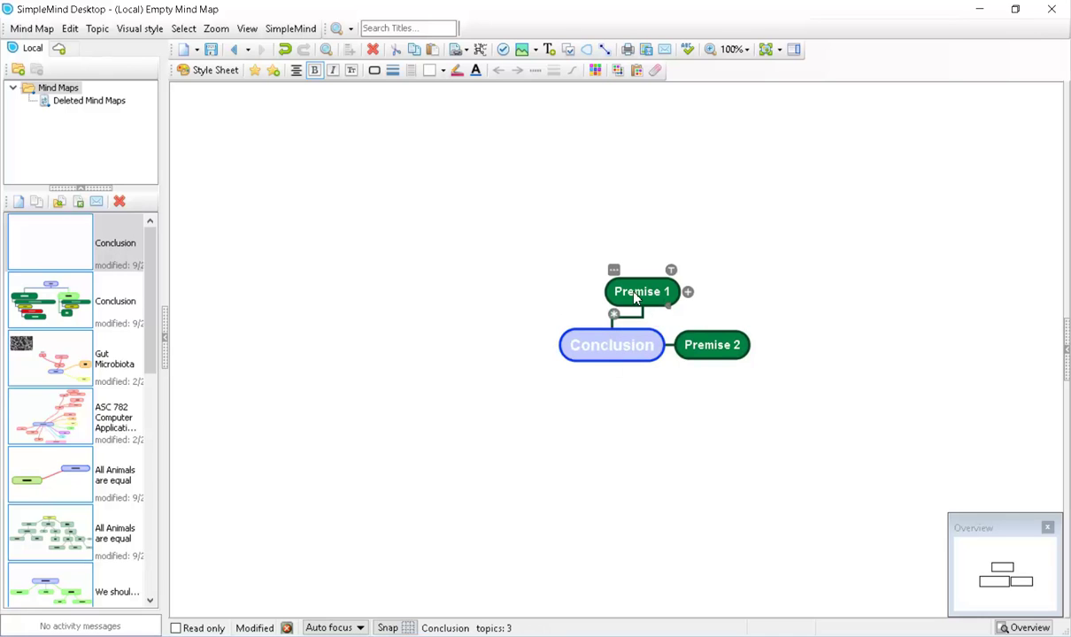
pyautogui.moveTo(635, 299); pyautogui.dragTo(563, 452)
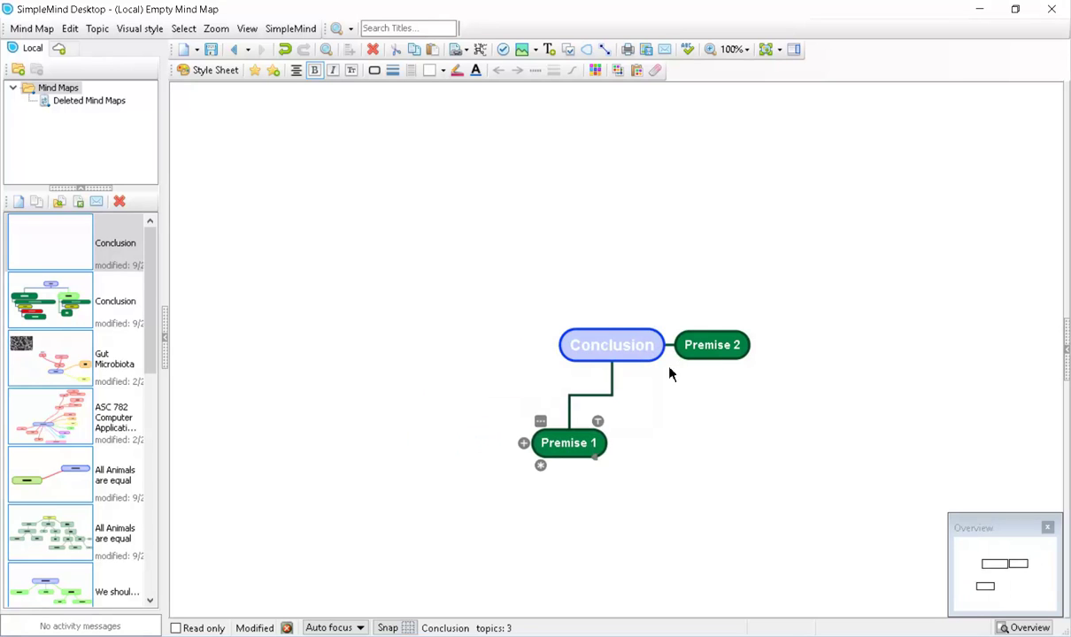
pyautogui.moveTo(708, 344); pyautogui.dragTo(709, 447)
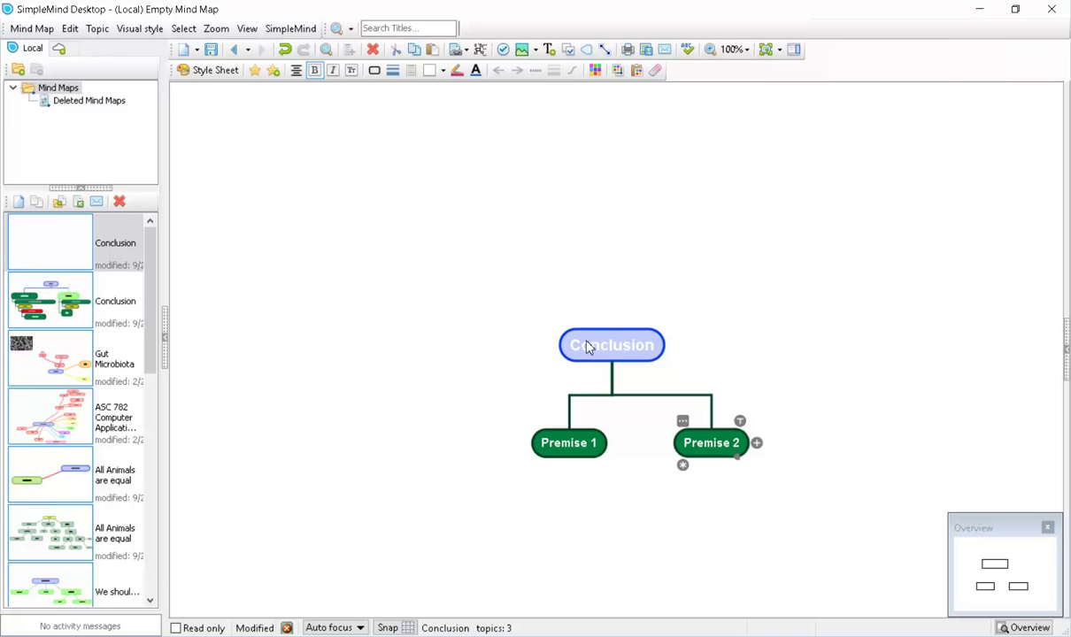
# Set the text color of the Conclusion topic to black
pyautogui.moveTo(591, 348)
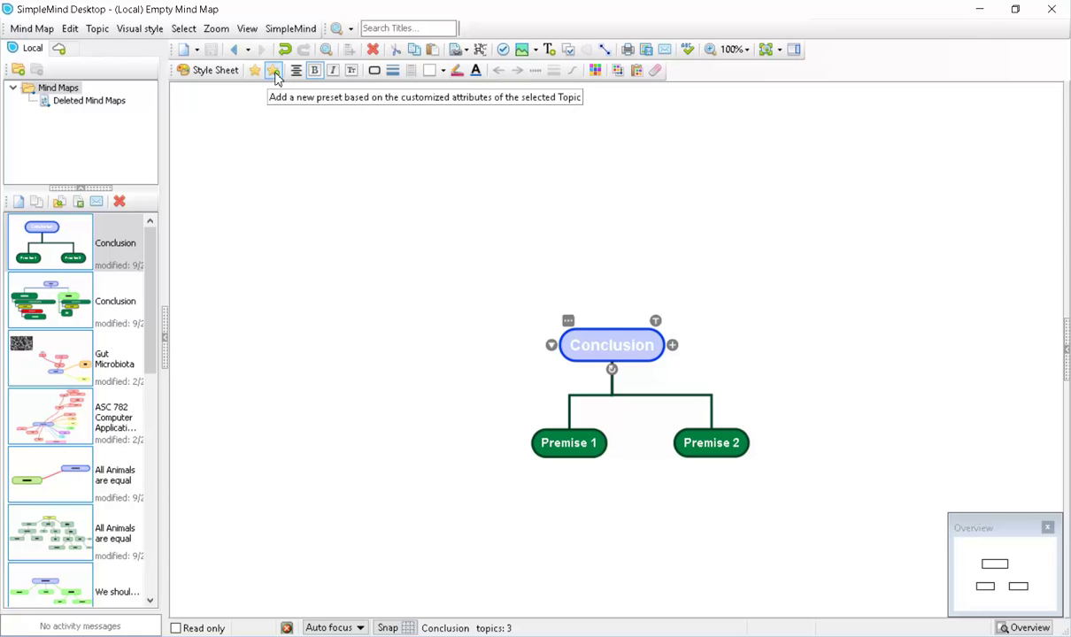
pyautogui.rightClick(617, 350)
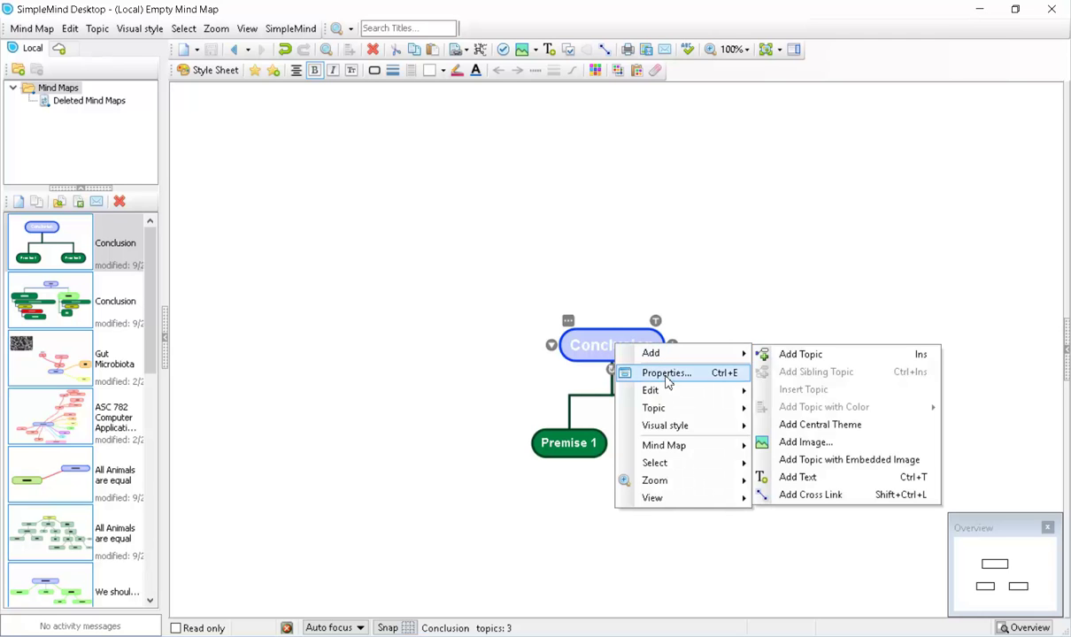
pyautogui.moveTo(742, 426)
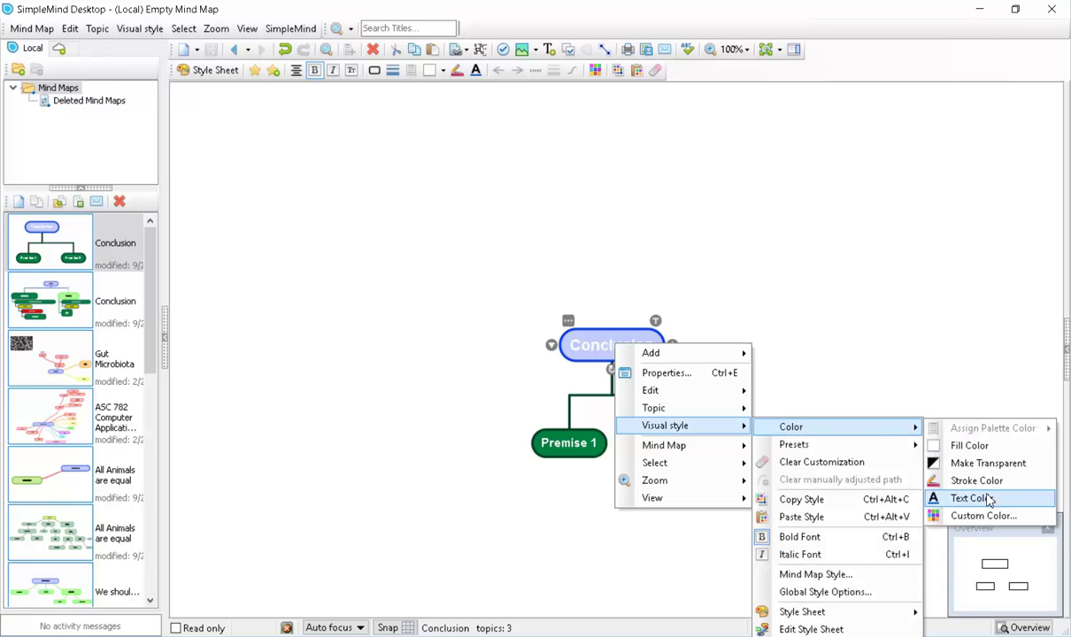
pyautogui.click(989, 501)
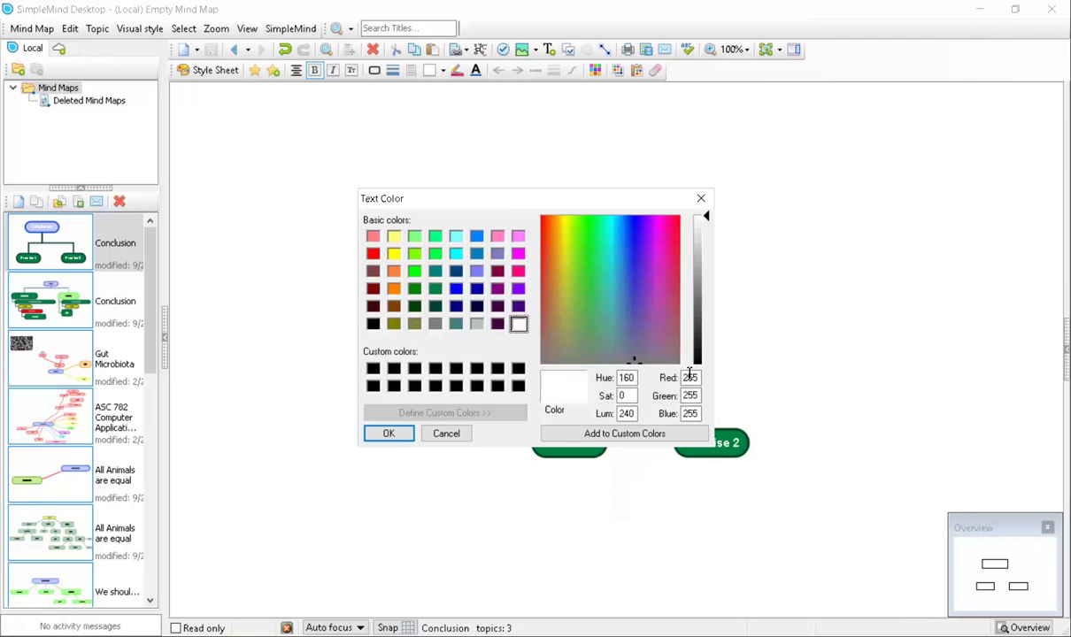
pyautogui.click(373, 324)
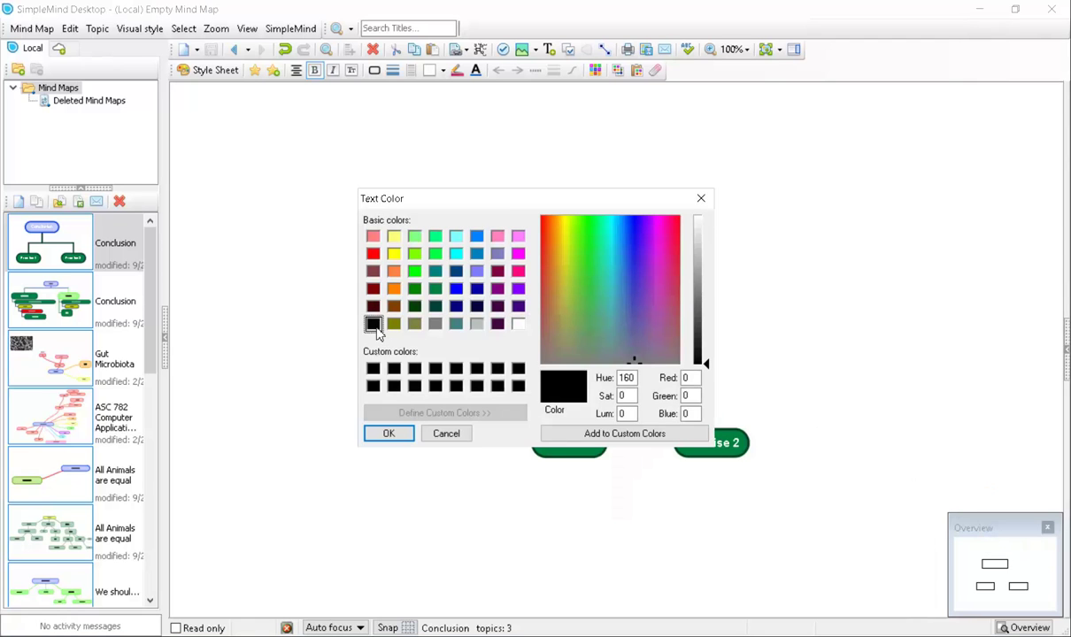
pyautogui.click(400, 434)
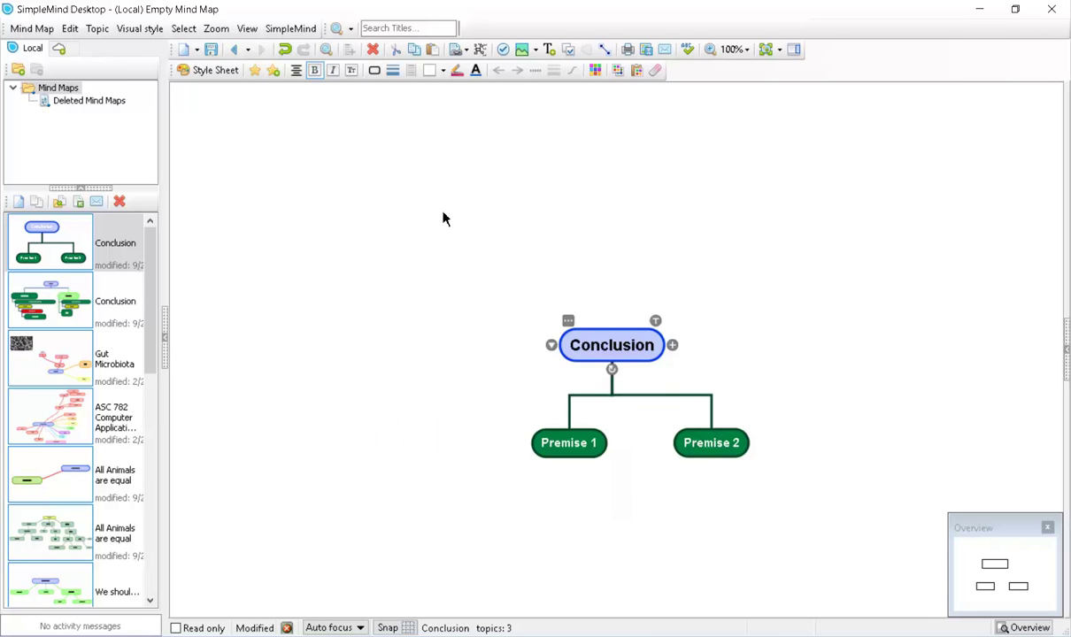
# Save the Conclusion topic's customized formatting as a new topic preset titled Conclusion
pyautogui.click(274, 76)
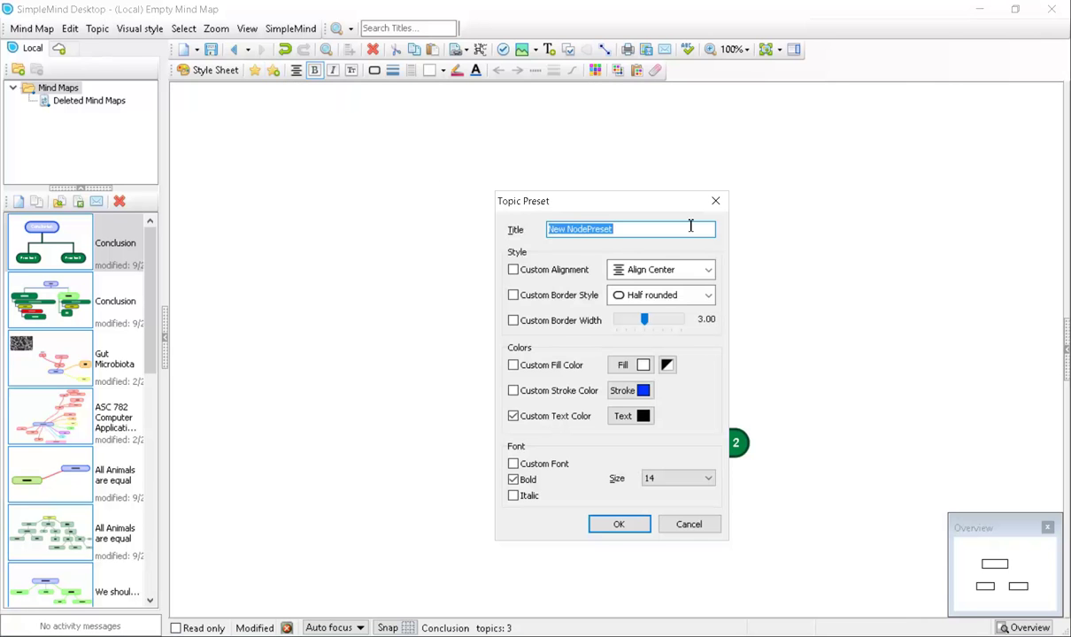
pyautogui.write('Conclusion')
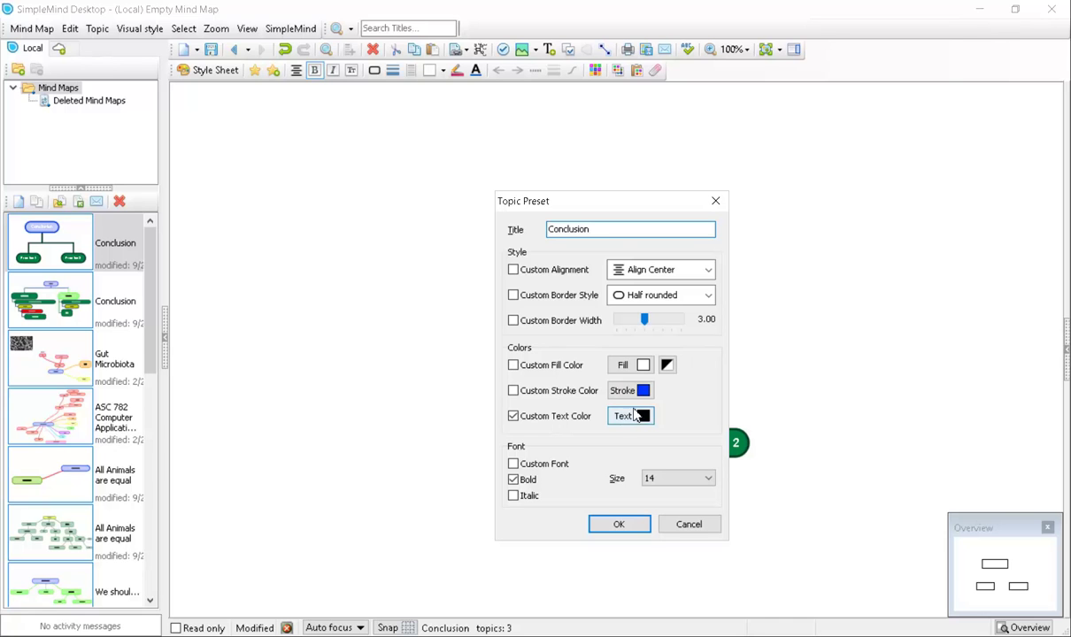
pyautogui.click(626, 527)
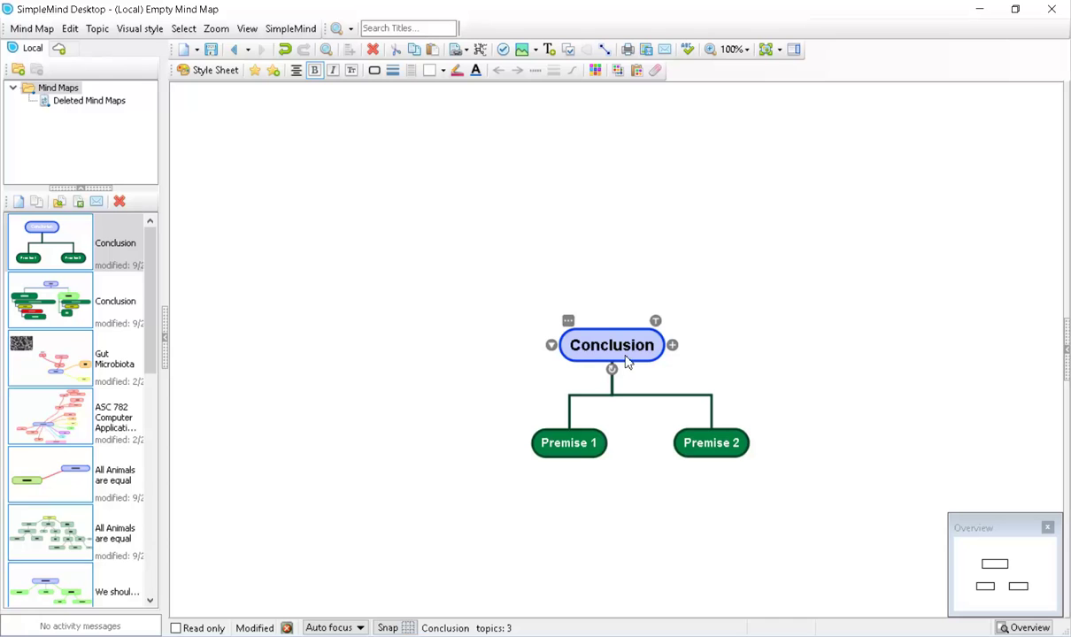
# Try to create a new topic preset from the Premise 1 topic
pyautogui.click(592, 455)
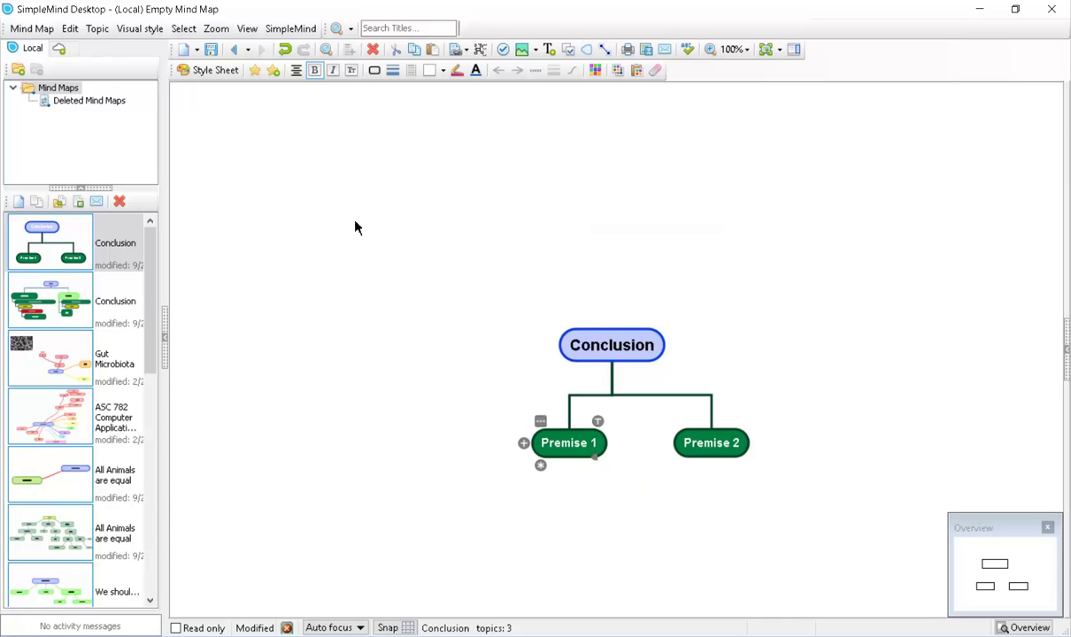
pyautogui.click(274, 72)
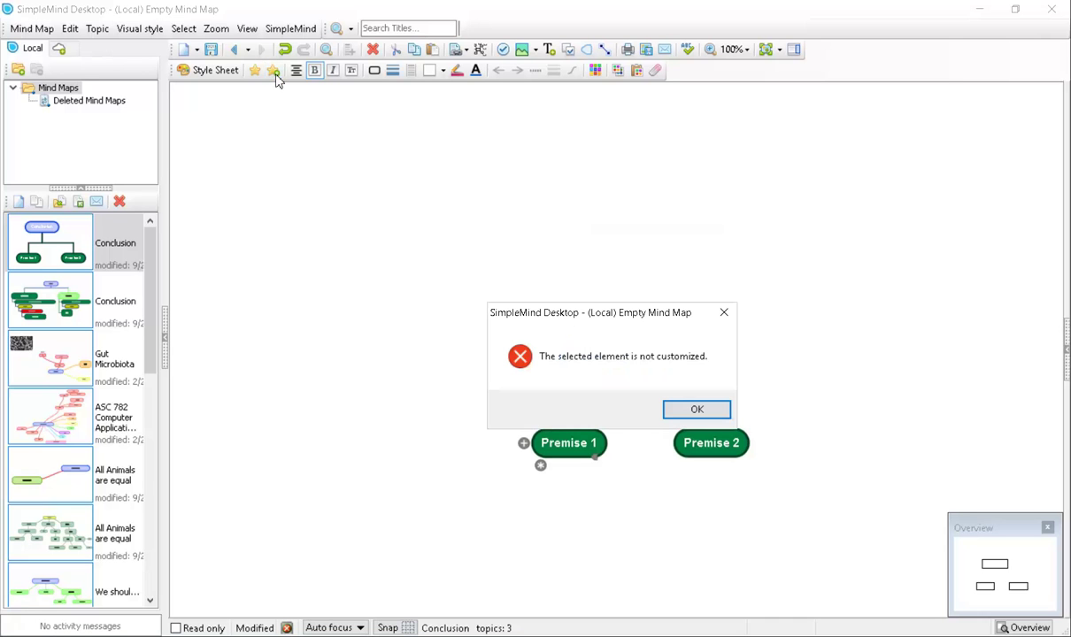
pyautogui.click(697, 410)
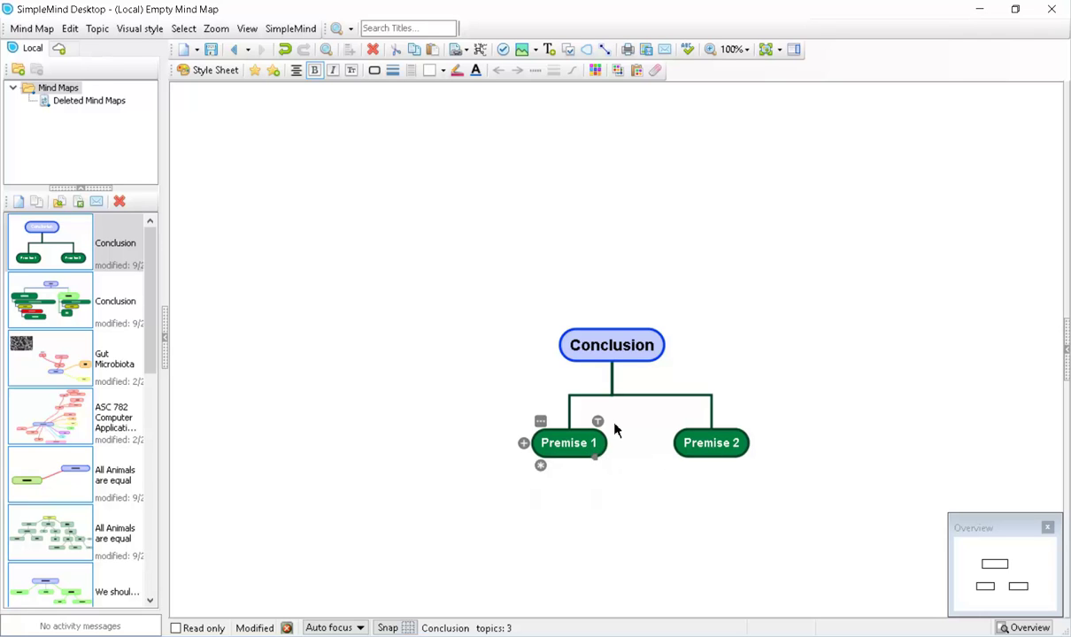
# Add a child topic titled Counterargument beneath Premise 1
pyautogui.click(524, 444)
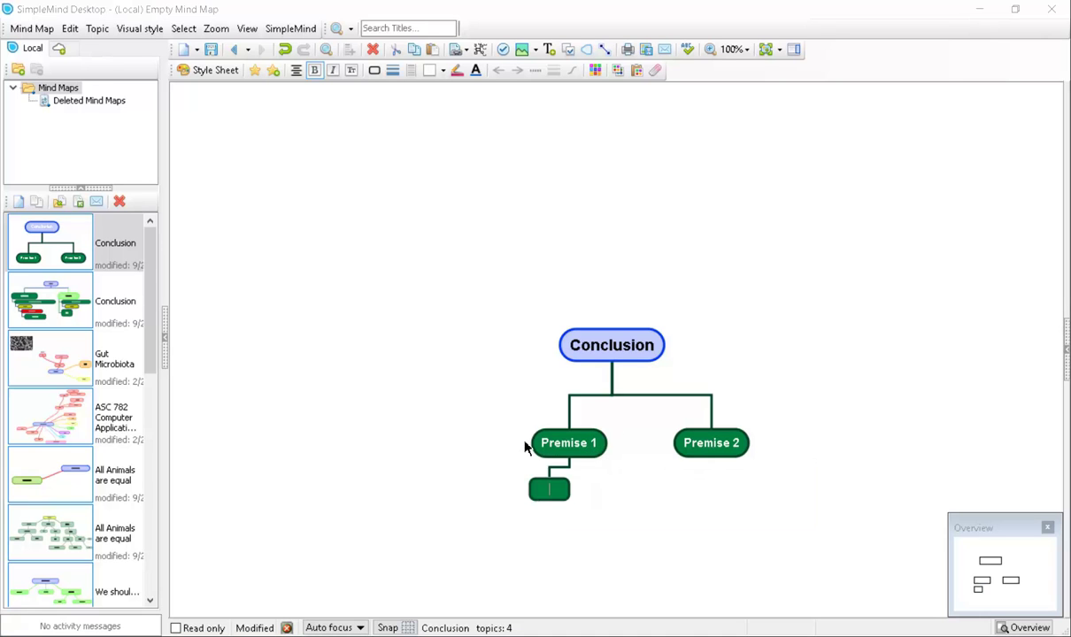
pyautogui.doubleClick(534, 489)
pyautogui.write('Counterargume')
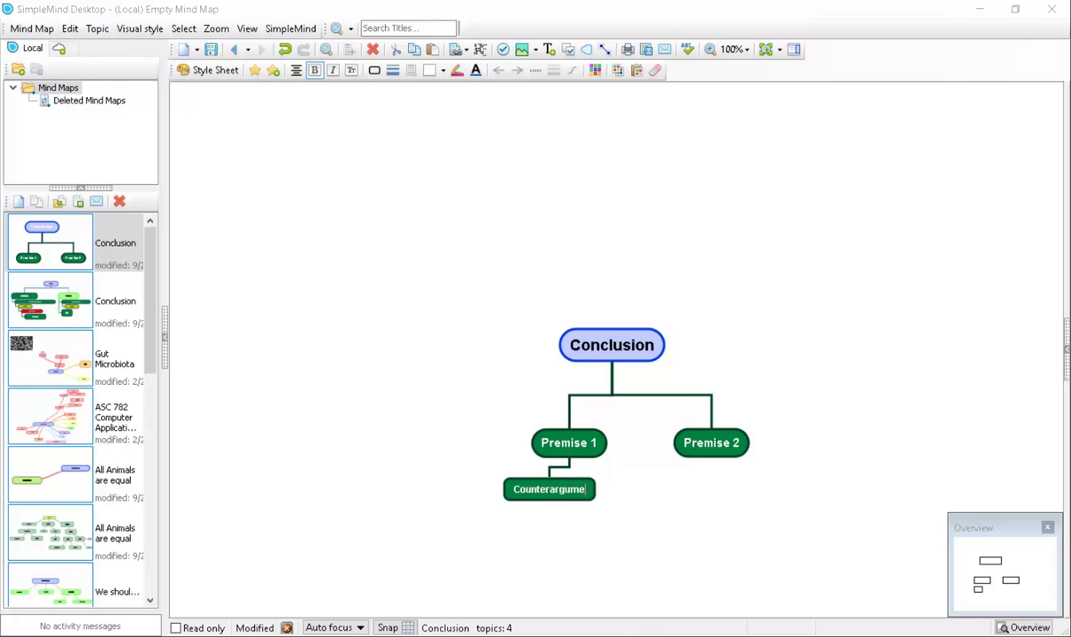
pyautogui.write('nt')
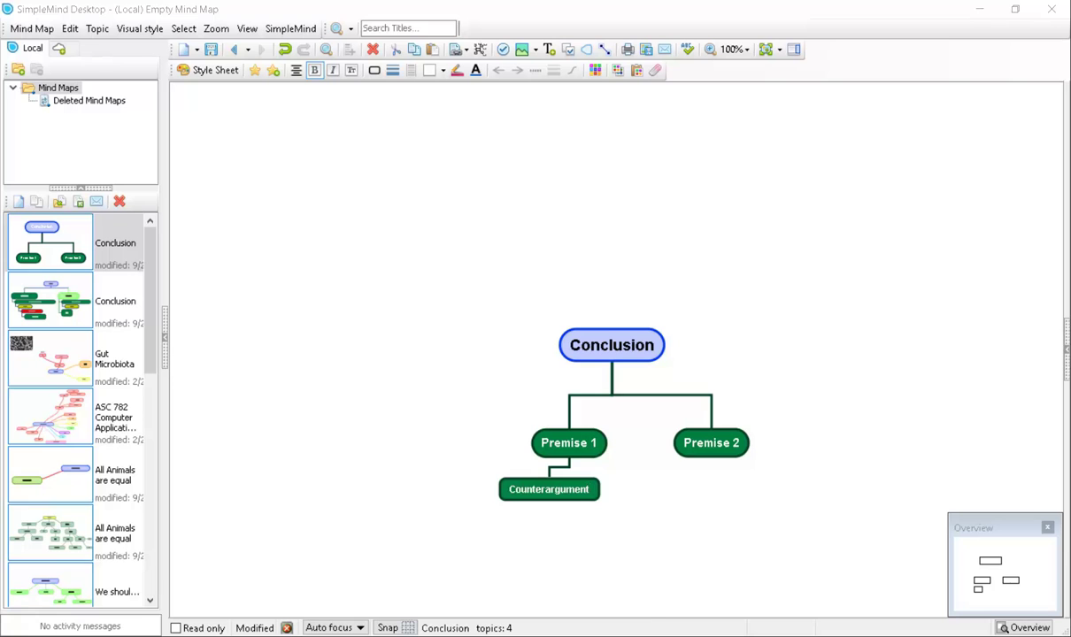
pyautogui.press('Return')
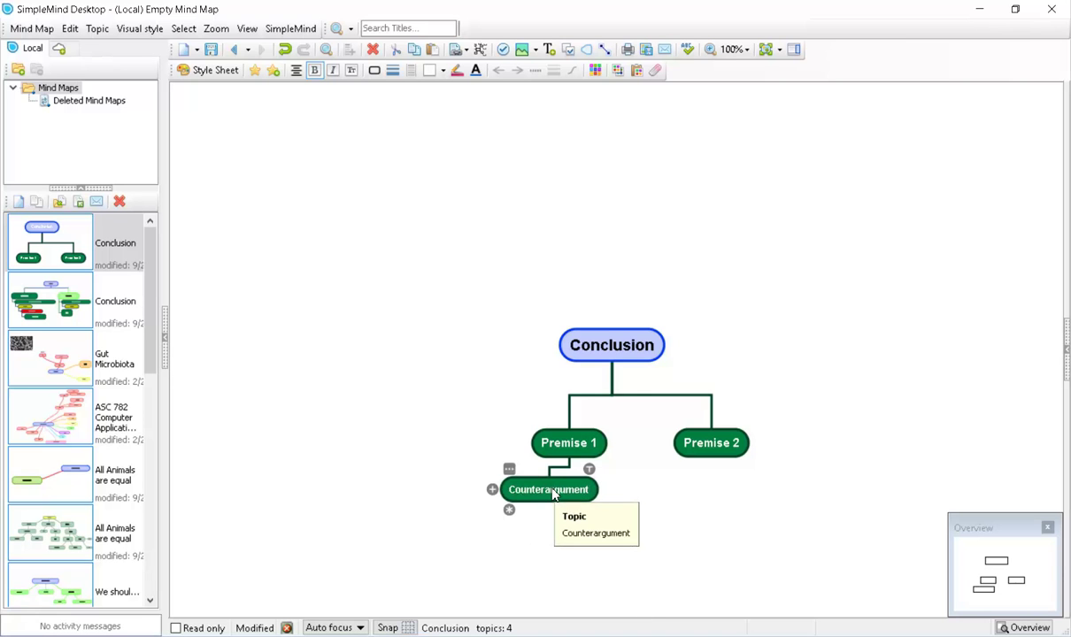
# Set the fill color of the Counterargument topic under Premise 1 to light red (RGB 255, 128, 128)
pyautogui.rightClick(515, 493)
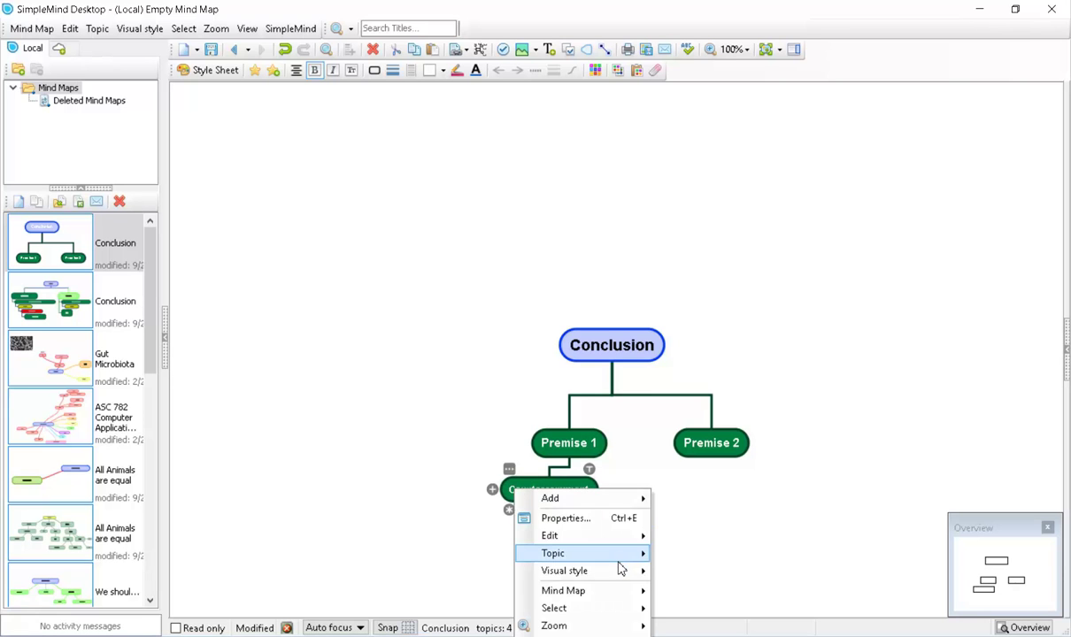
pyautogui.moveTo(620, 576)
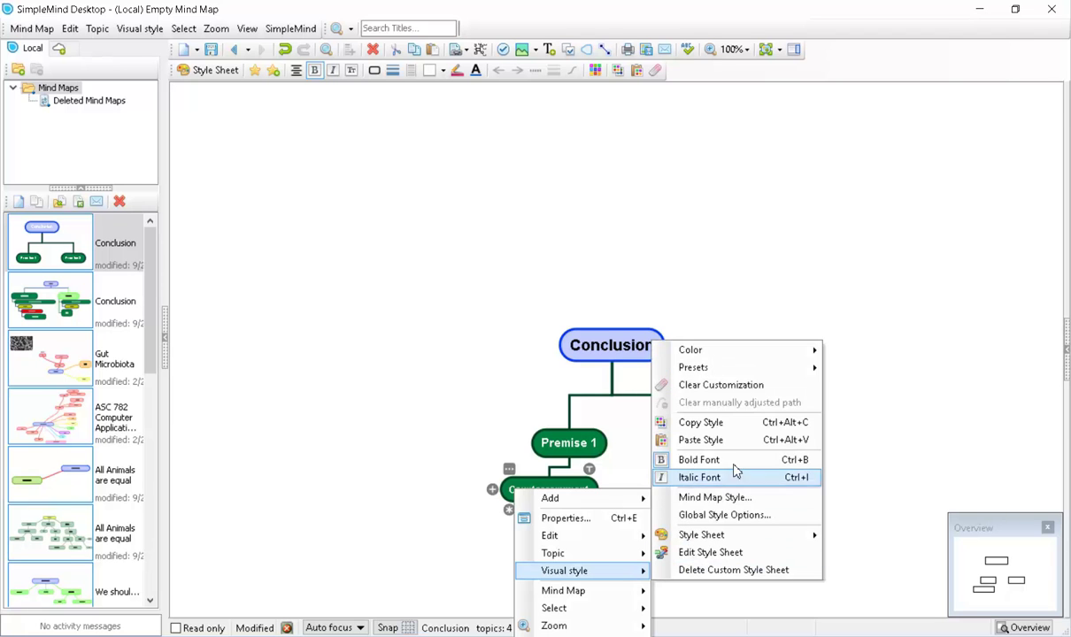
pyautogui.moveTo(806, 352)
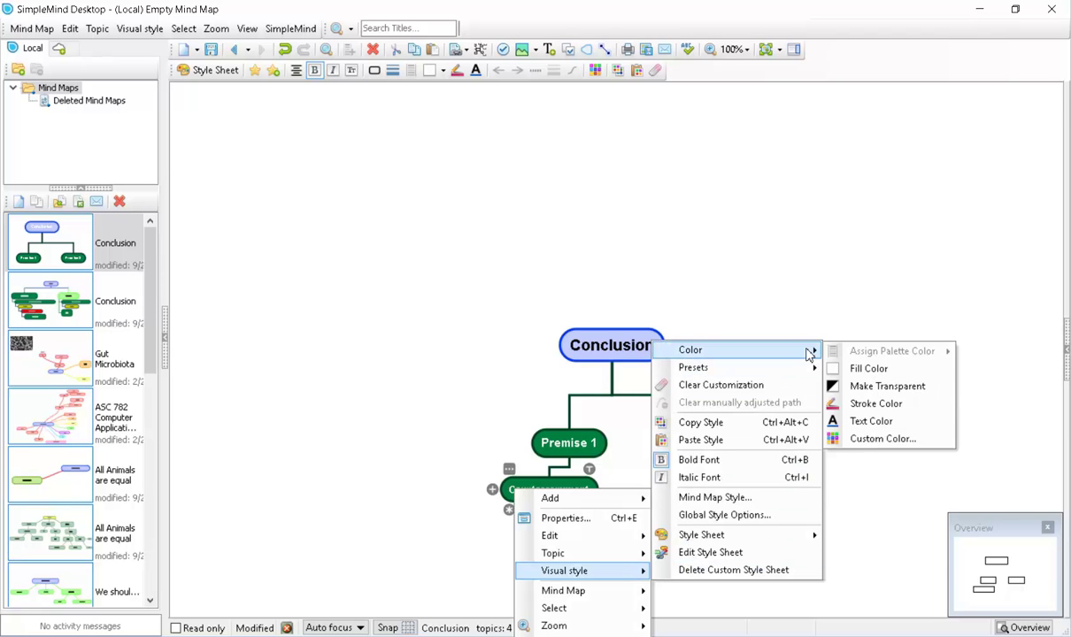
pyautogui.click(872, 369)
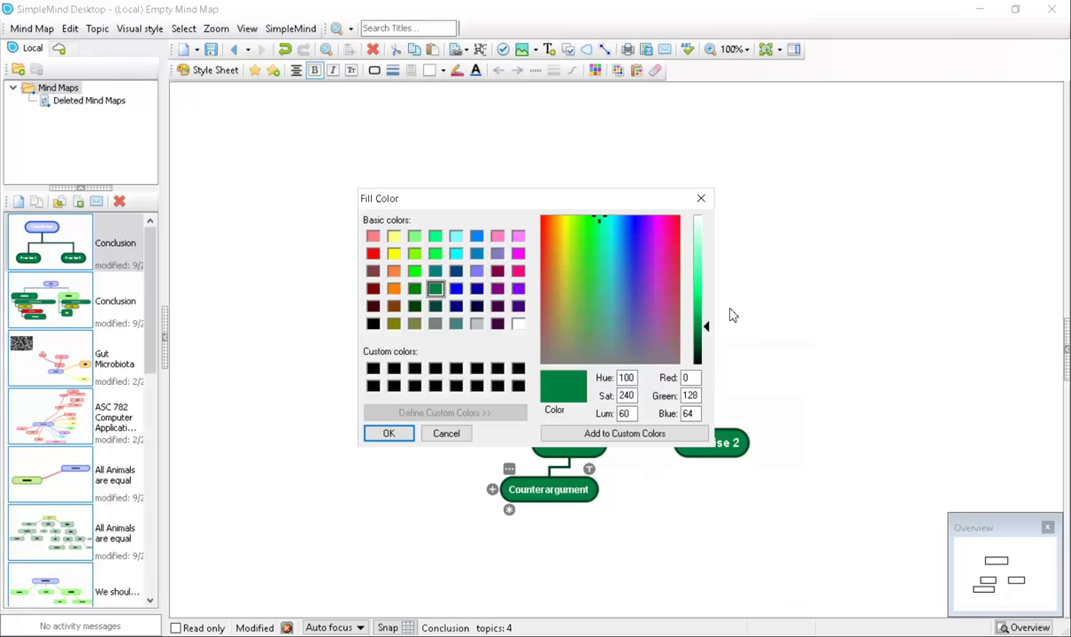
pyautogui.click(376, 239)
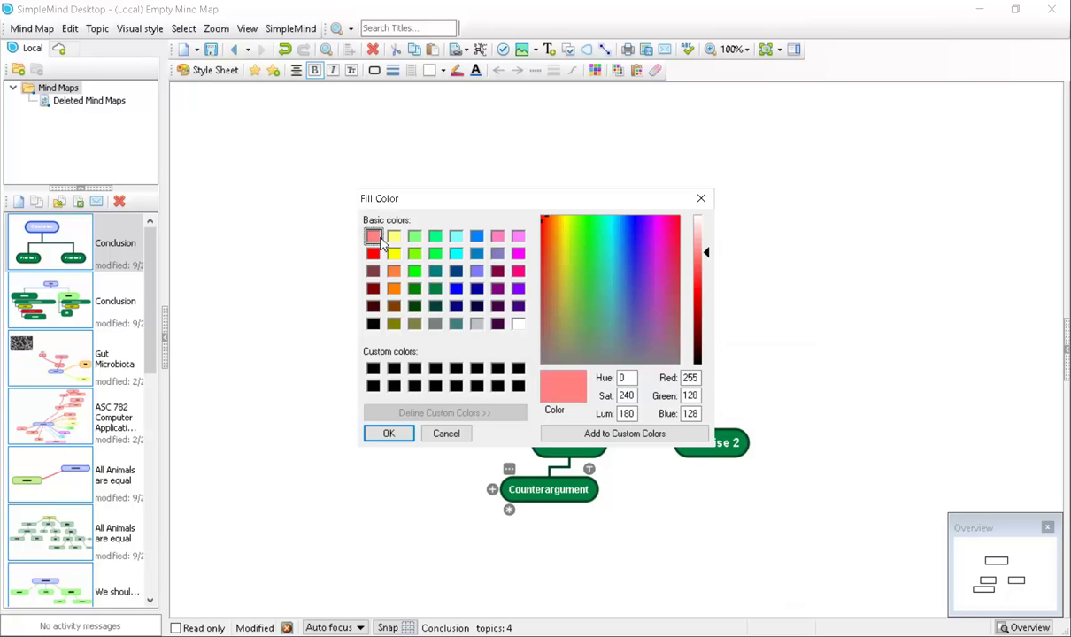
pyautogui.click(390, 433)
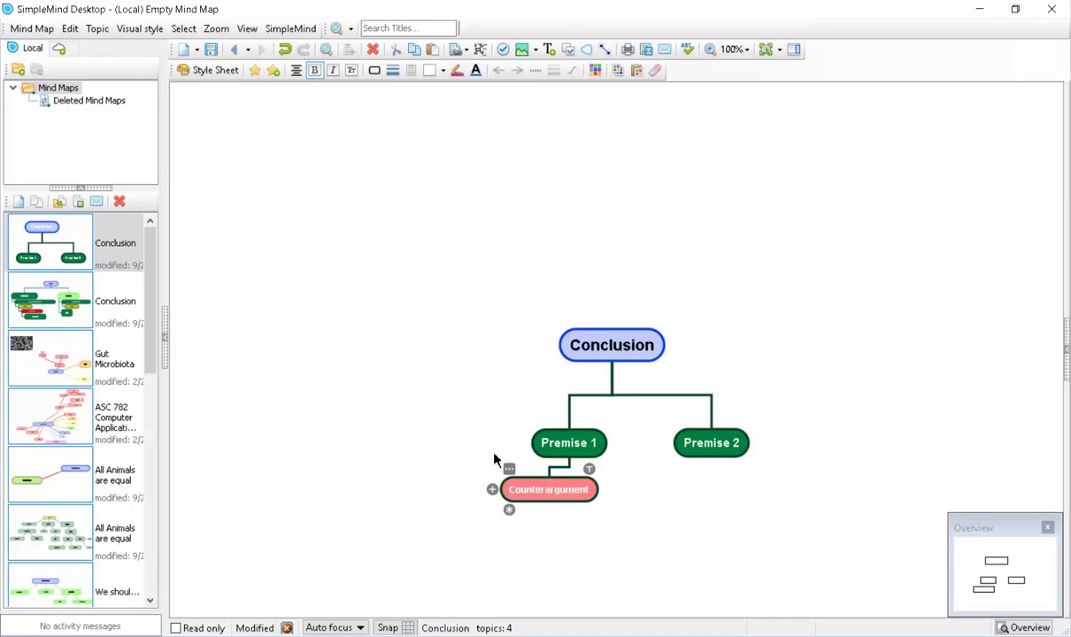
# Set the stroke color of the Counterargument topic under Premise 1 to dark red (RGB 128, 0, 0)
pyautogui.rightClick(552, 489)
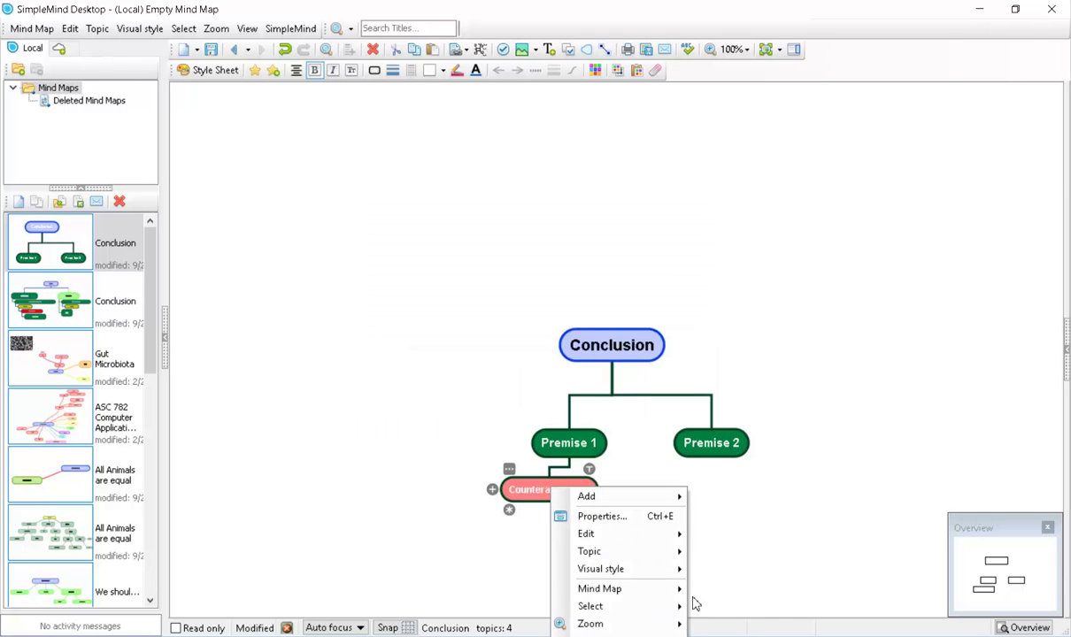
pyautogui.moveTo(656, 569)
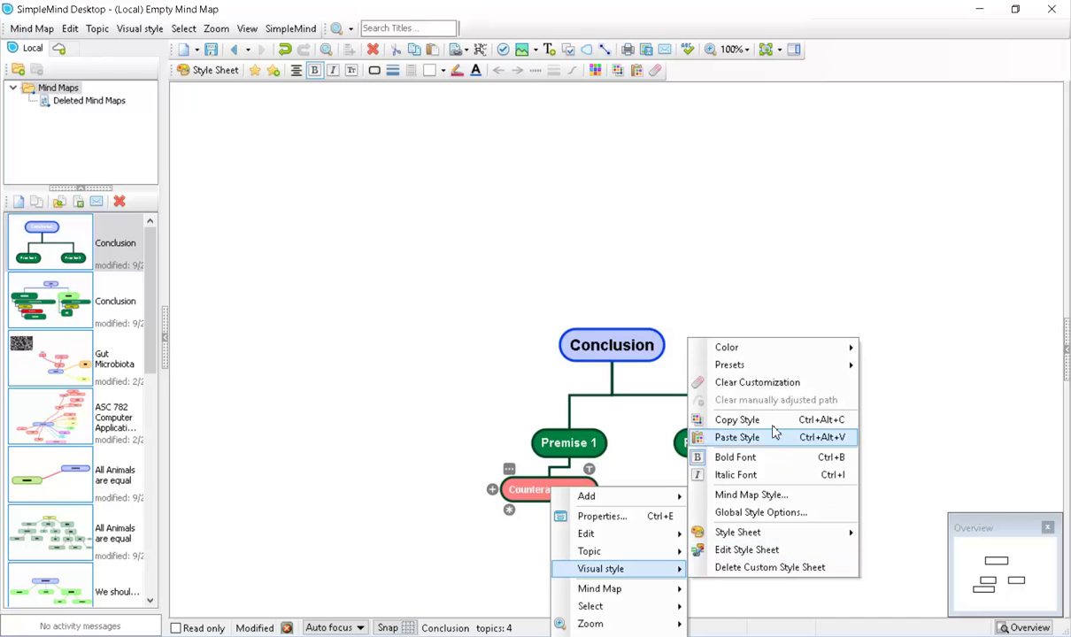
pyautogui.moveTo(789, 349)
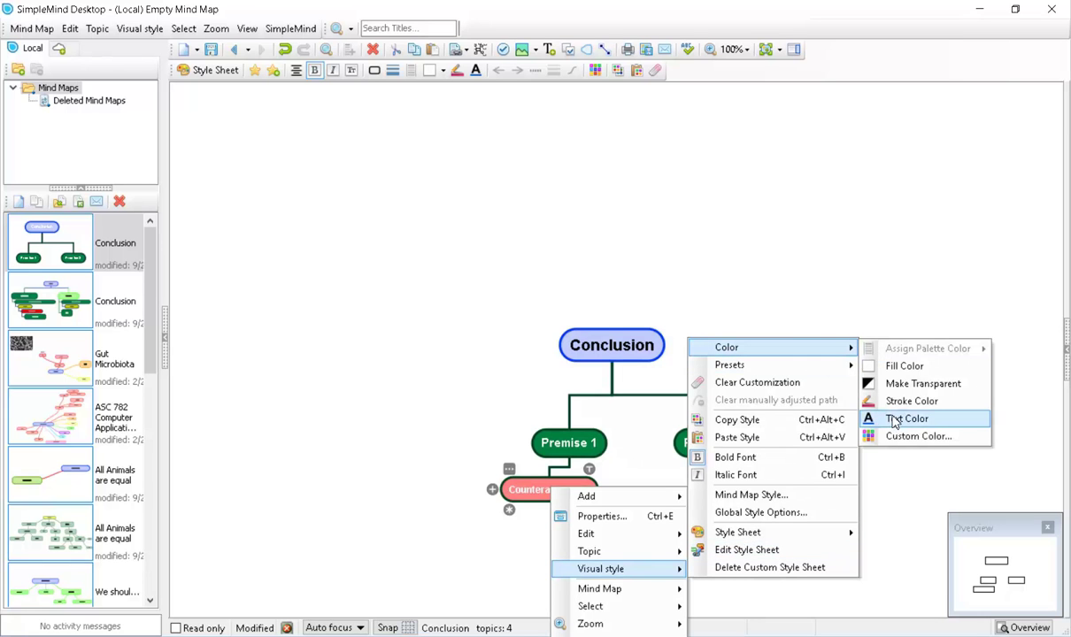
pyautogui.click(892, 403)
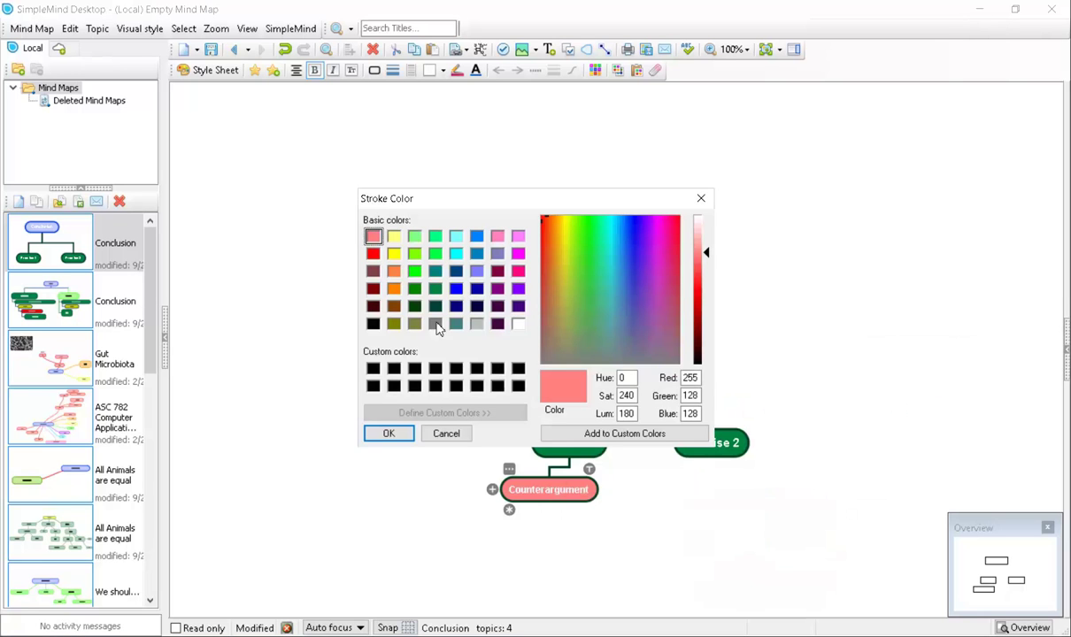
pyautogui.click(374, 290)
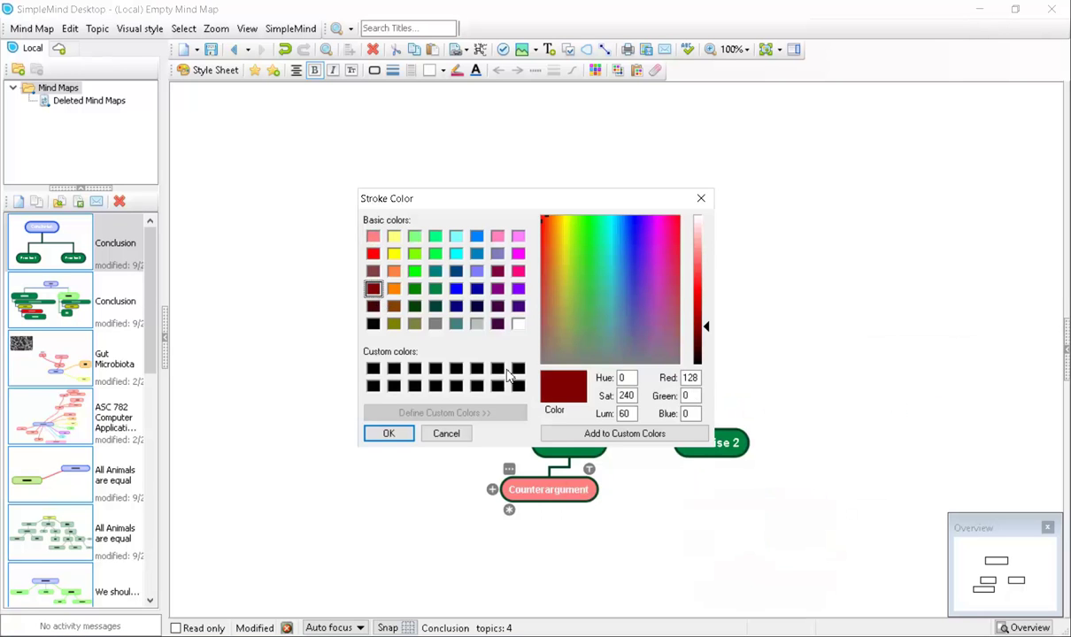
pyautogui.click(389, 433)
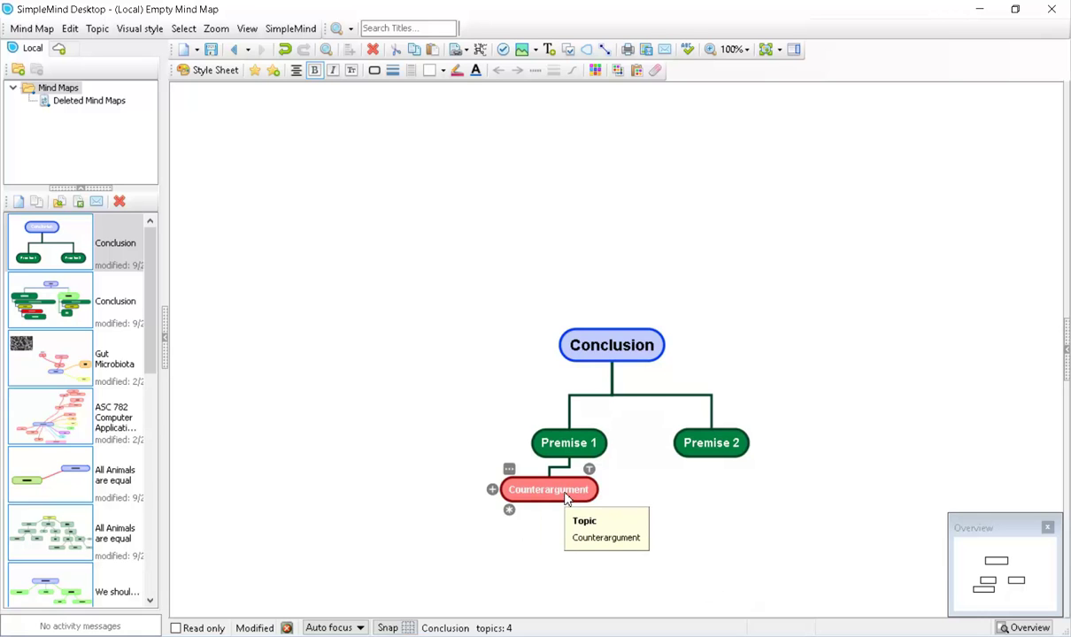
# Save the red Counterargument topic's formatting as a new topic preset titled Con
pyautogui.click(273, 72)
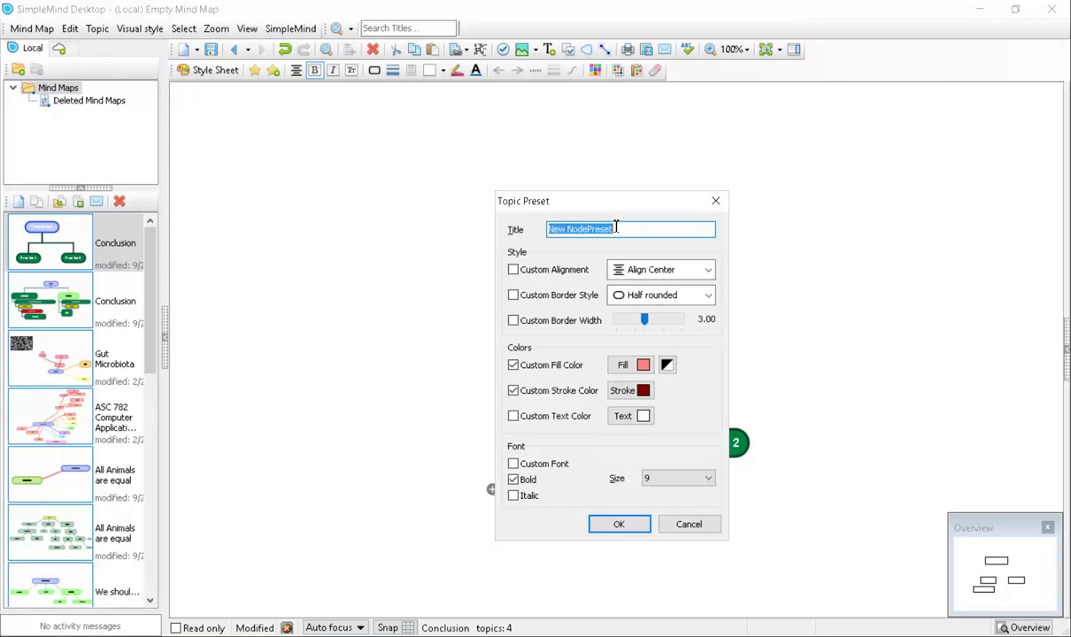
pyautogui.write('Con')
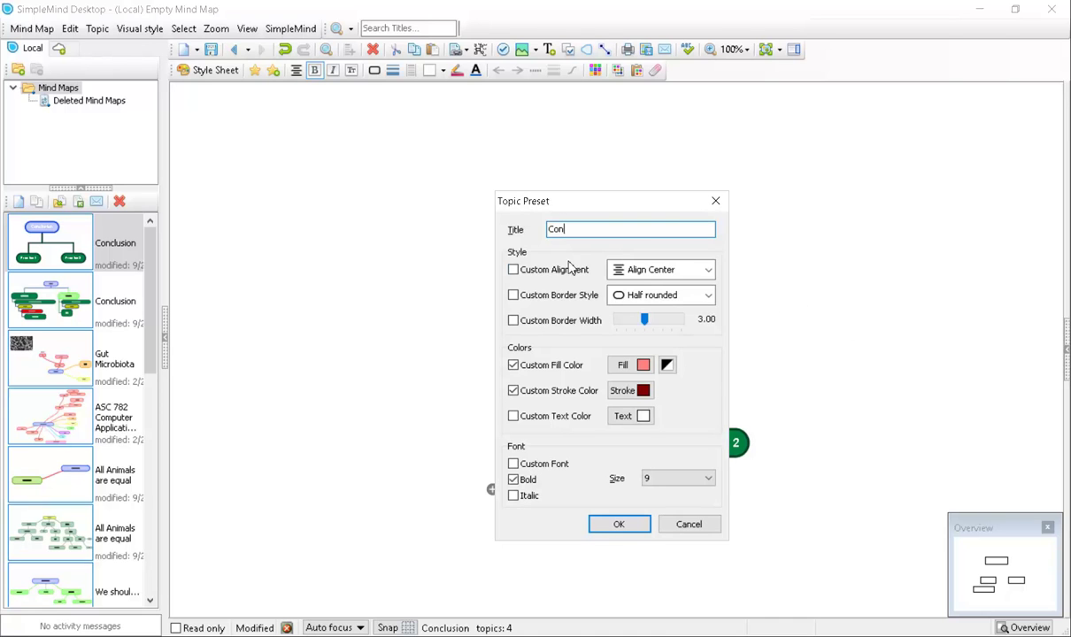
pyautogui.click(627, 524)
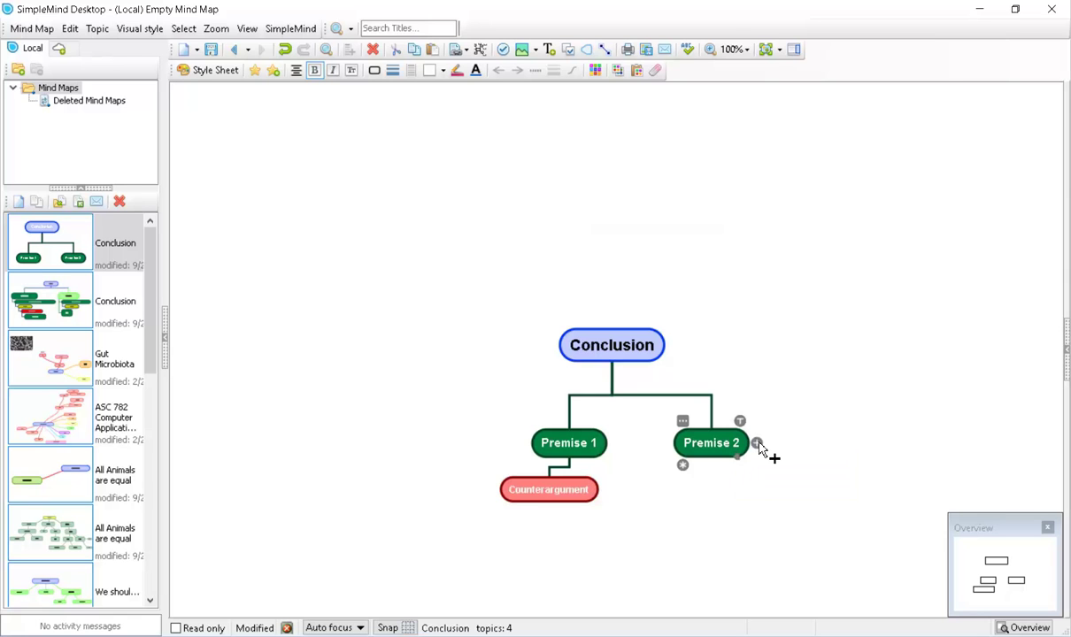
# Add a child topic titled Basis beneath Premise 2
pyautogui.click(759, 446)
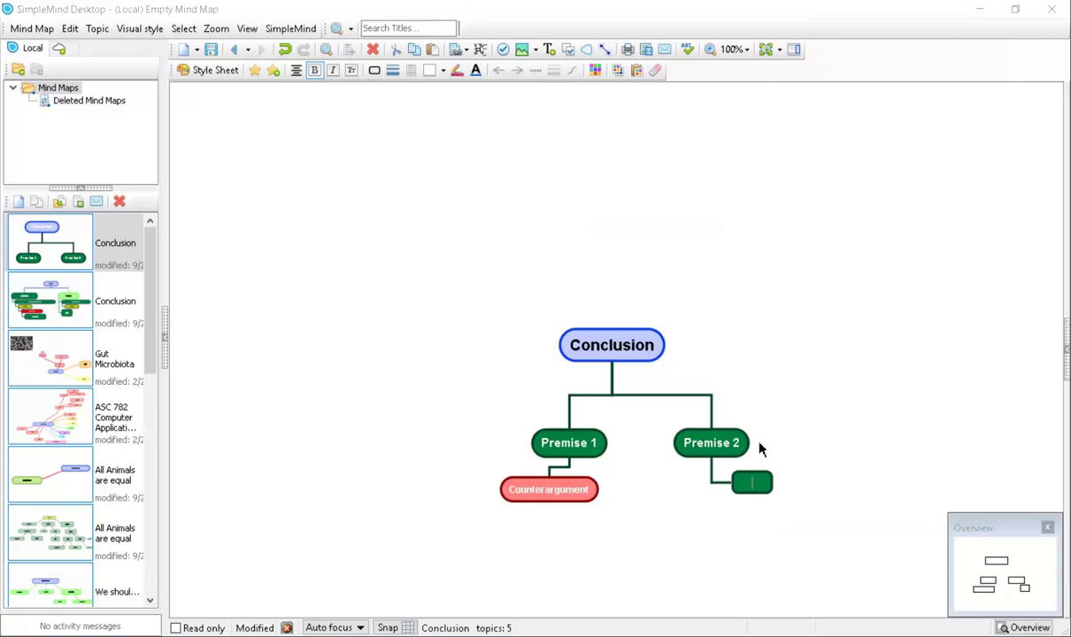
pyautogui.write('Basis')
pyautogui.press('BackSpace')
pyautogui.press('BackSpace')
pyautogui.press('BackSpace')
pyautogui.write('sis')
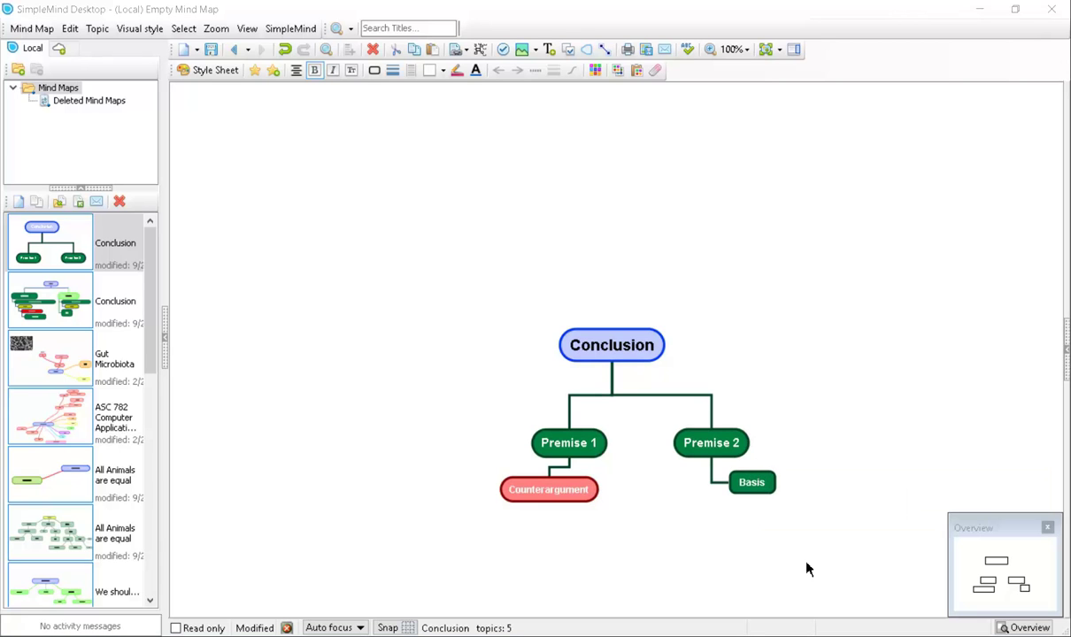
pyautogui.click(710, 523)
pyautogui.rightClick(757, 482)
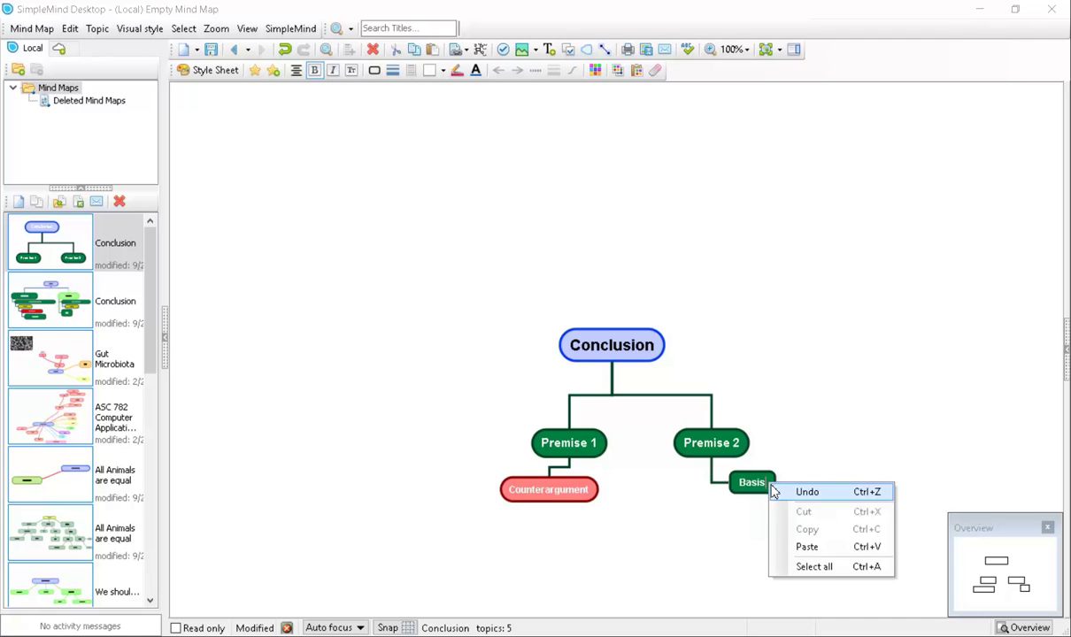
pyautogui.press('Escape')
pyautogui.rightClick(754, 484)
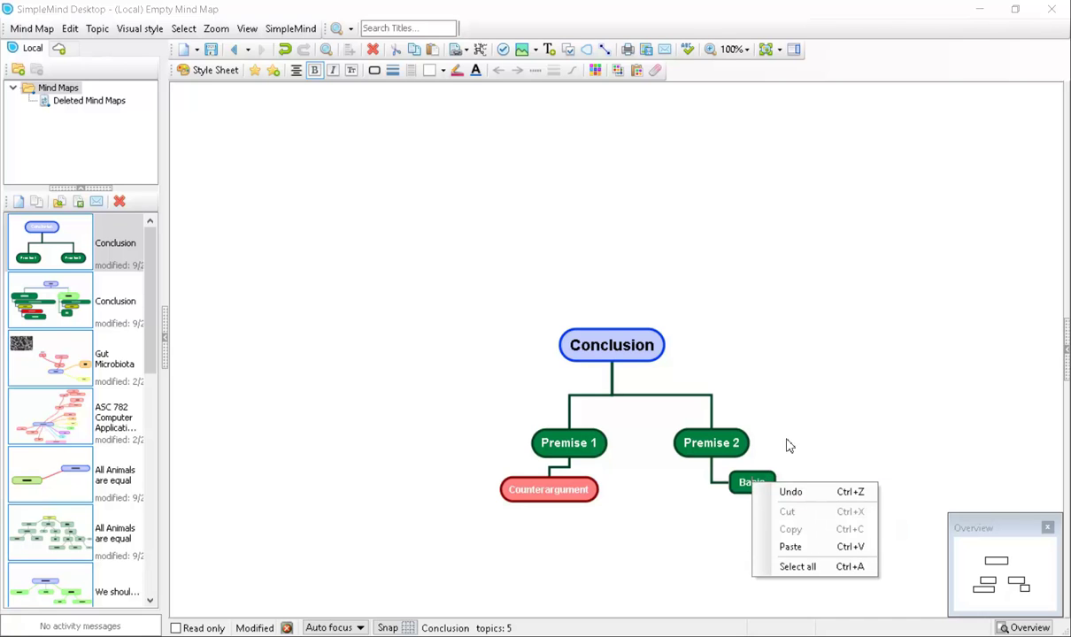
# Set the fill color of the Basis topic to olive (RGB 128, 128, 0)
pyautogui.click(754, 492)
pyautogui.rightClick(753, 482)
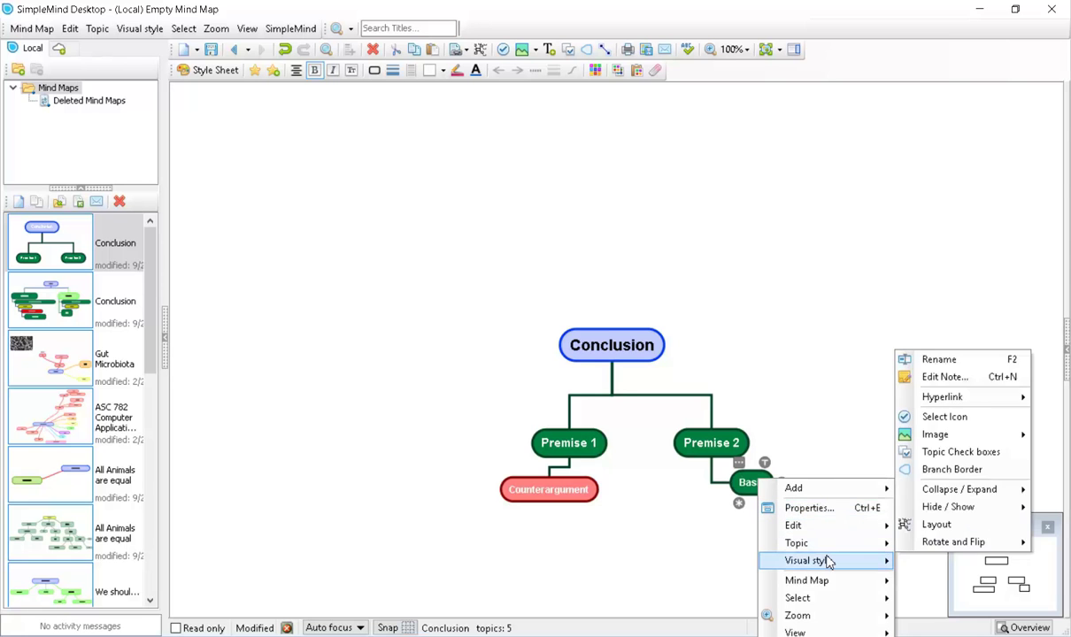
pyautogui.moveTo(825, 561)
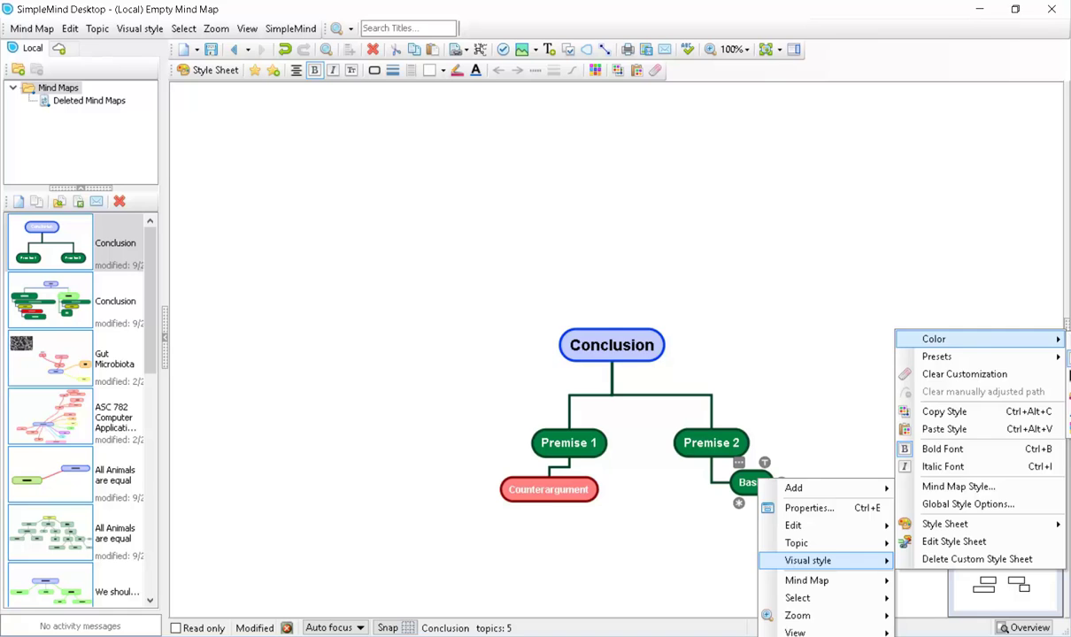
pyautogui.click(931, 340)
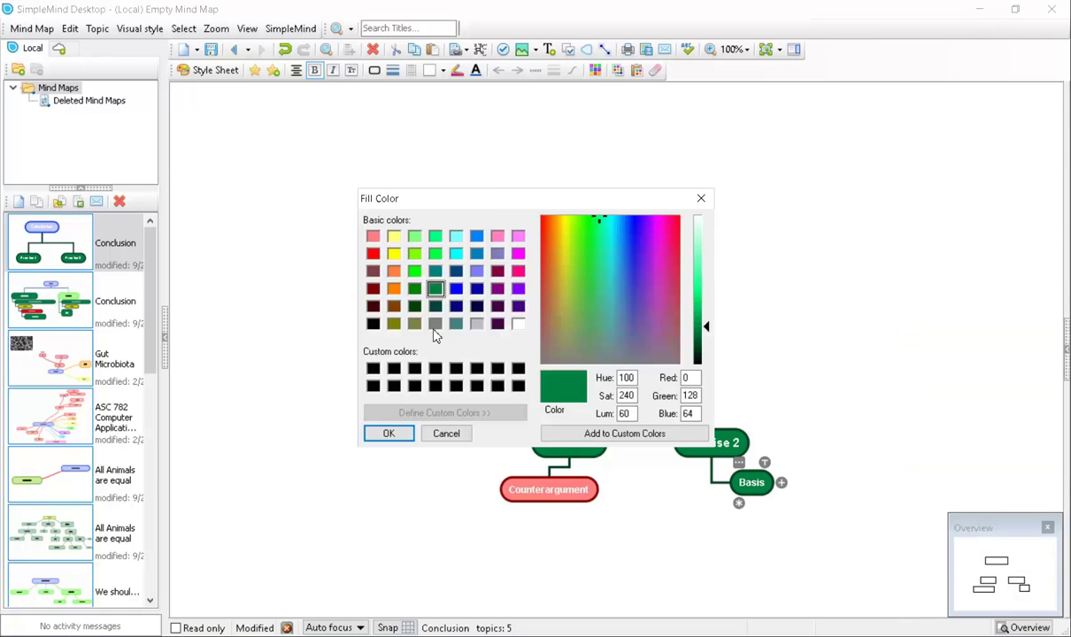
pyautogui.click(393, 323)
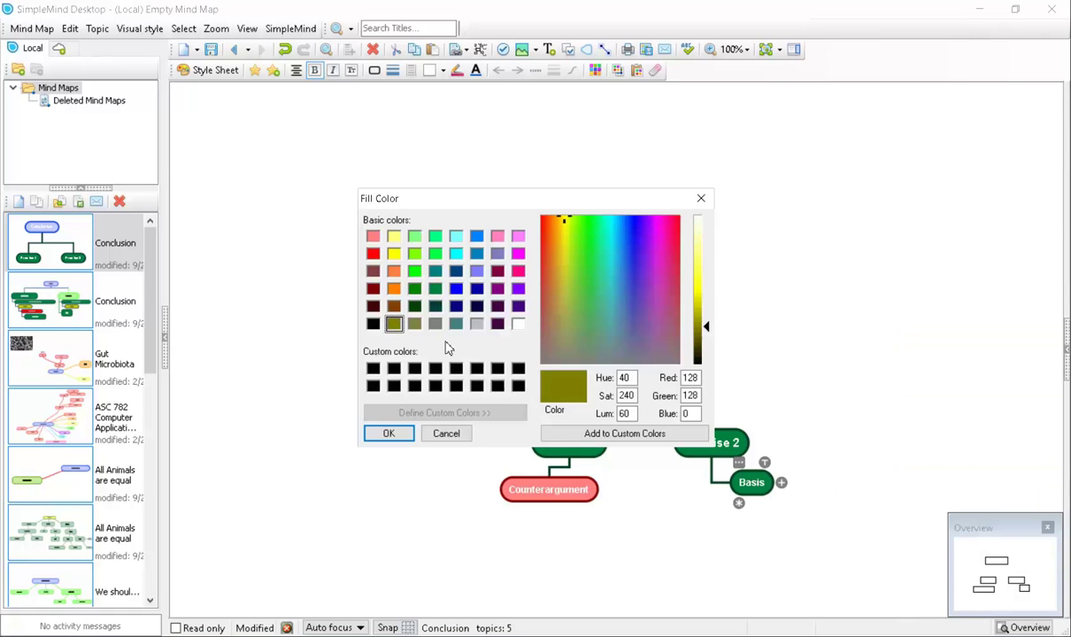
pyautogui.click(387, 433)
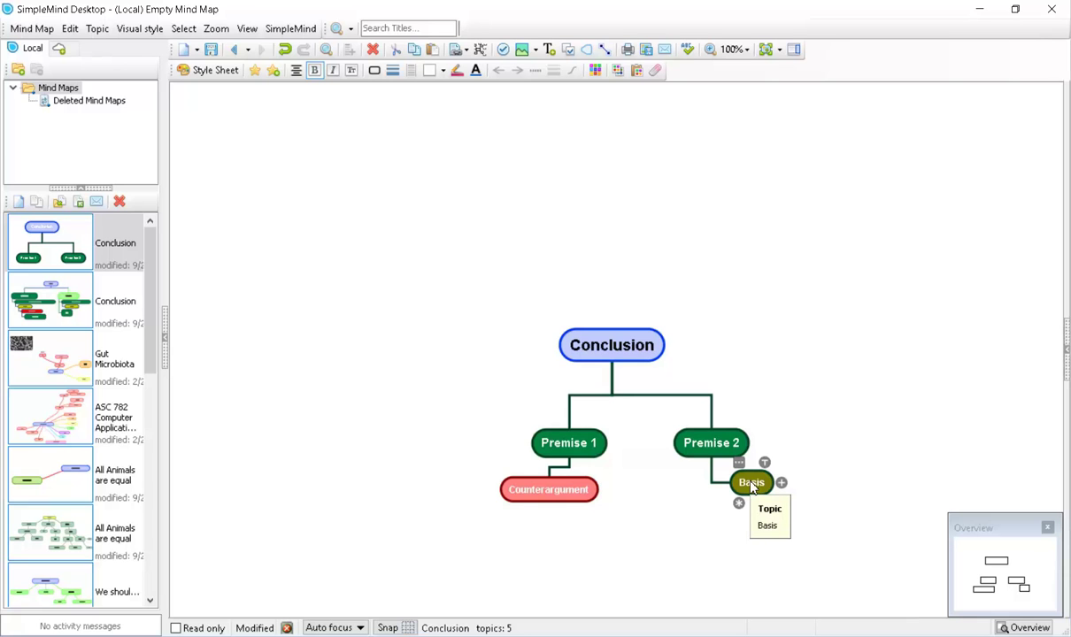
# Save the Basis topic's formatting as a new topic preset titled Basis
pyautogui.click(275, 72)
pyautogui.write('Basis')
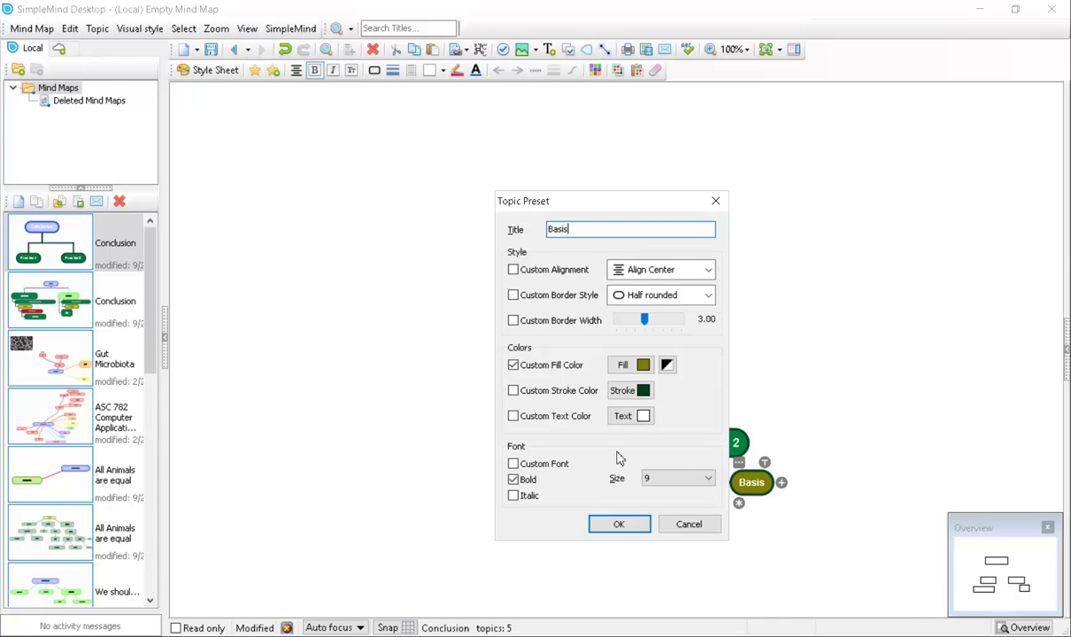
pyautogui.click(636, 525)
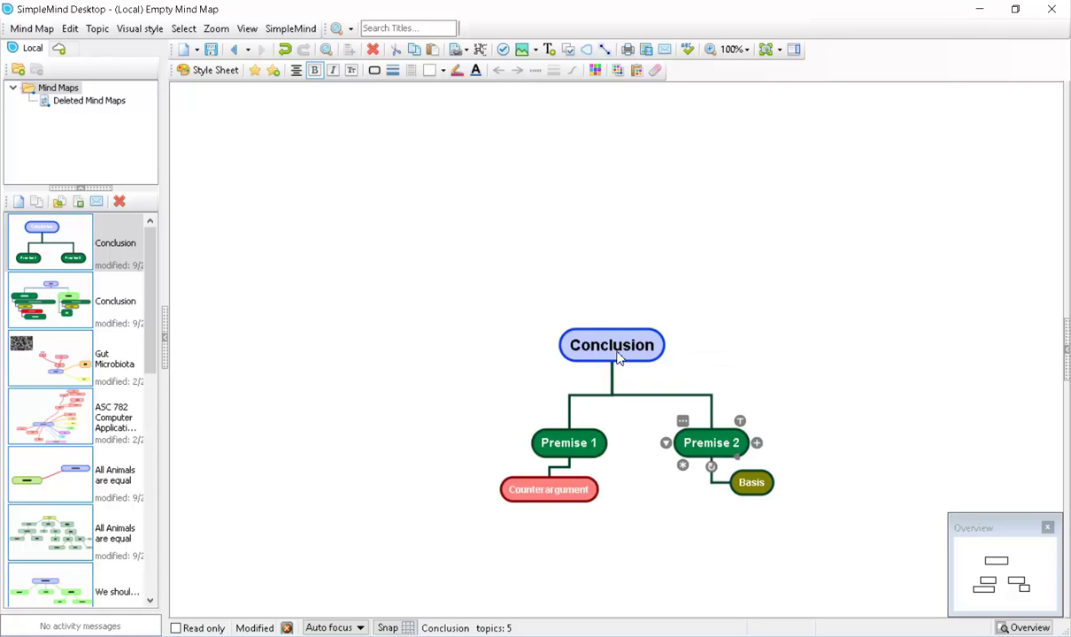
# Add another child topic to Premise 2, titled Counterargument
pyautogui.click(758, 444)
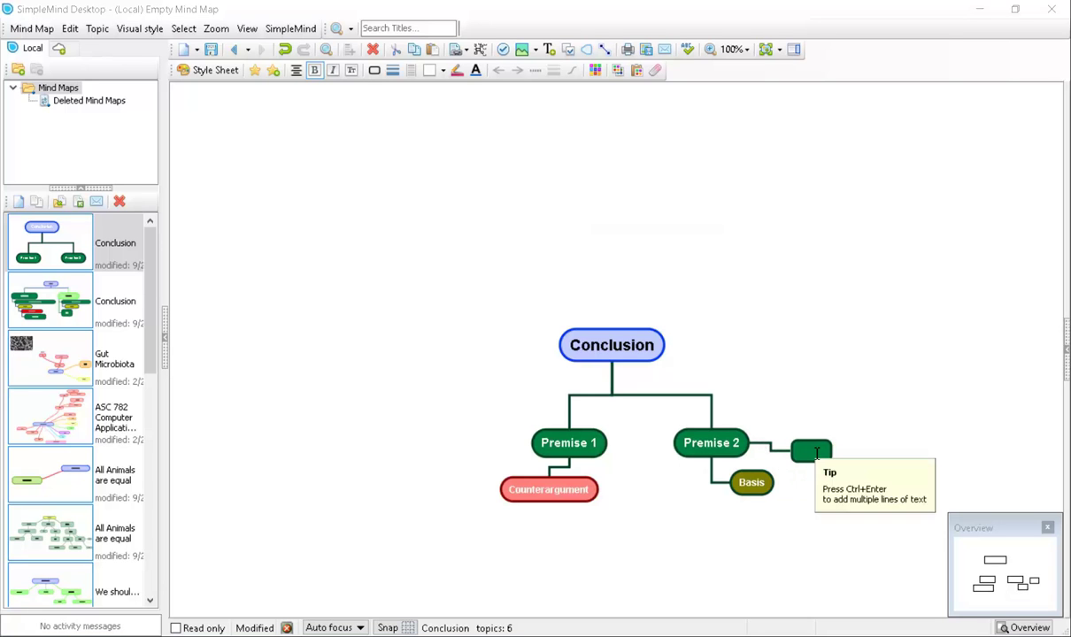
pyautogui.write('Co')
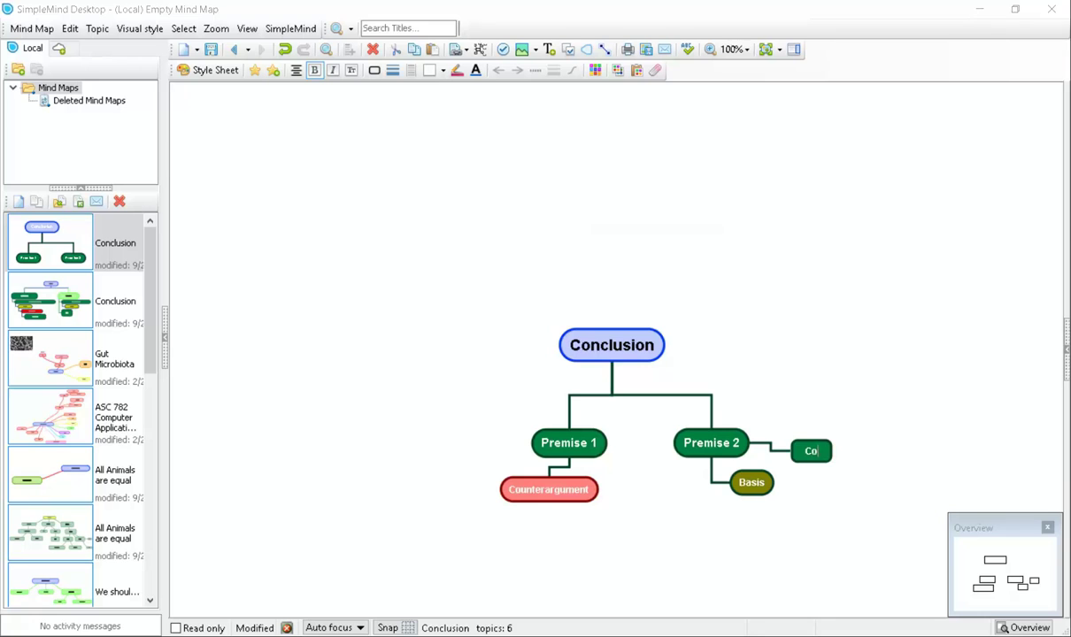
pyautogui.write('unterargument')
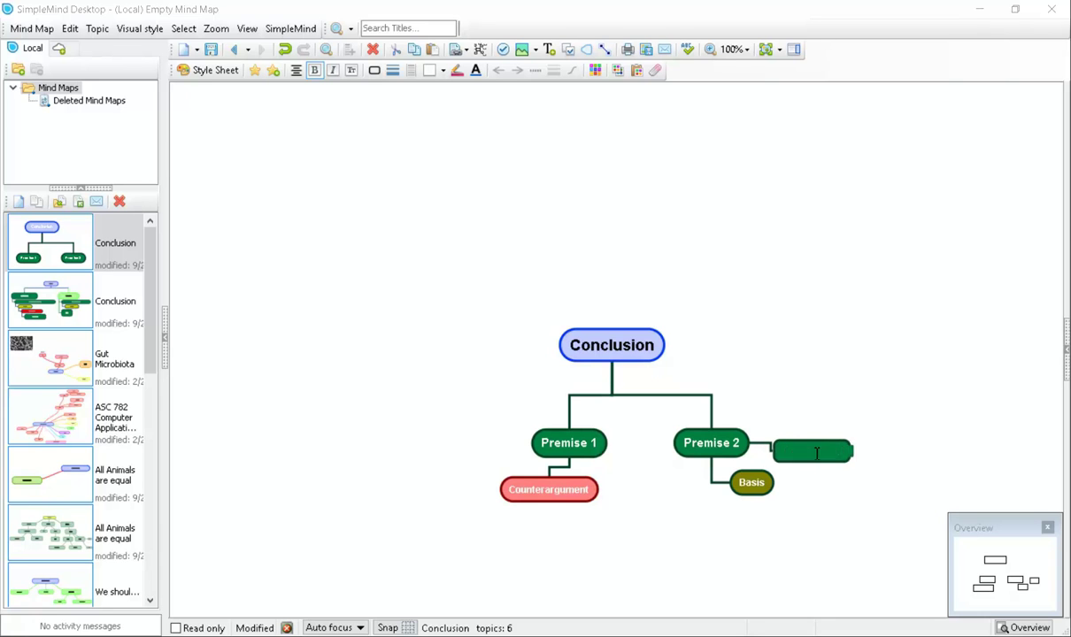
pyautogui.press('Return')
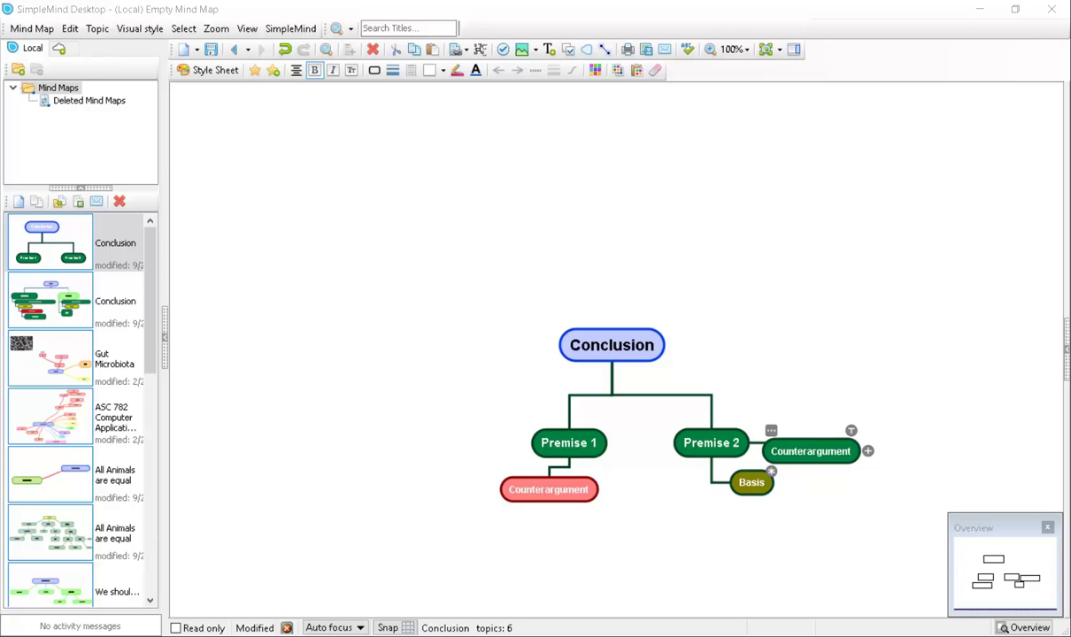
# Apply the Con style preset to the Counterargument topic under Premise 2 and clear the selection
pyautogui.click(273, 70)
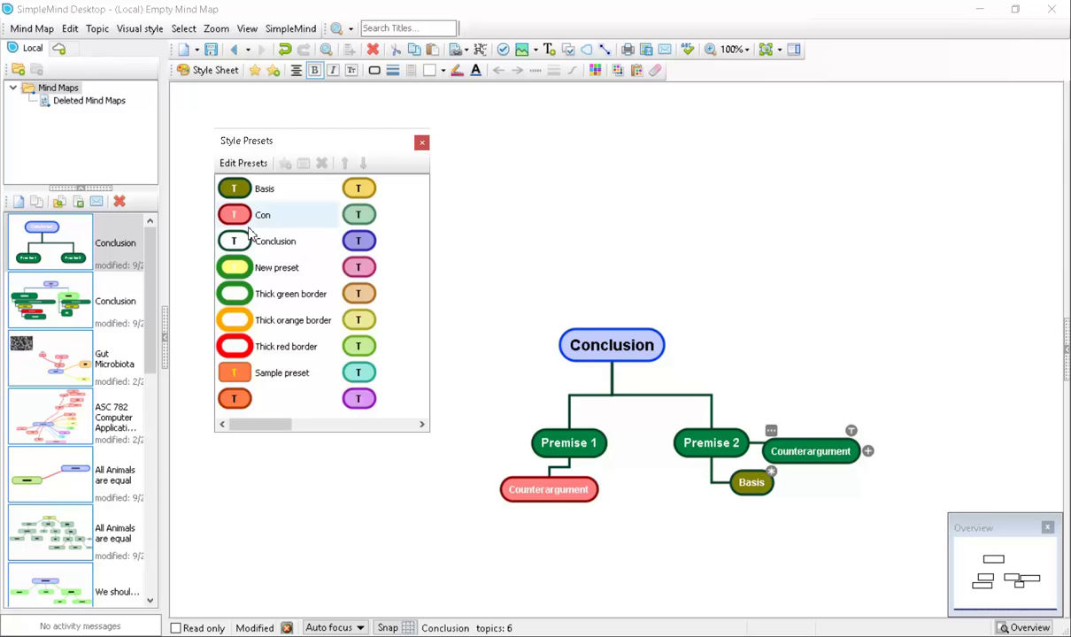
pyautogui.click(237, 217)
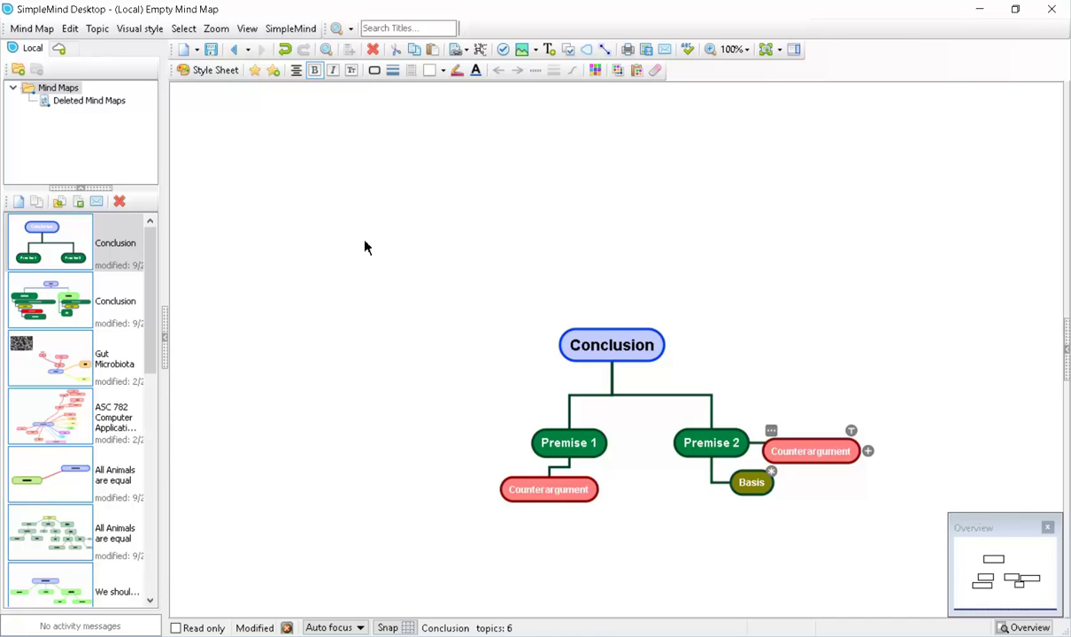
pyautogui.click(805, 403)
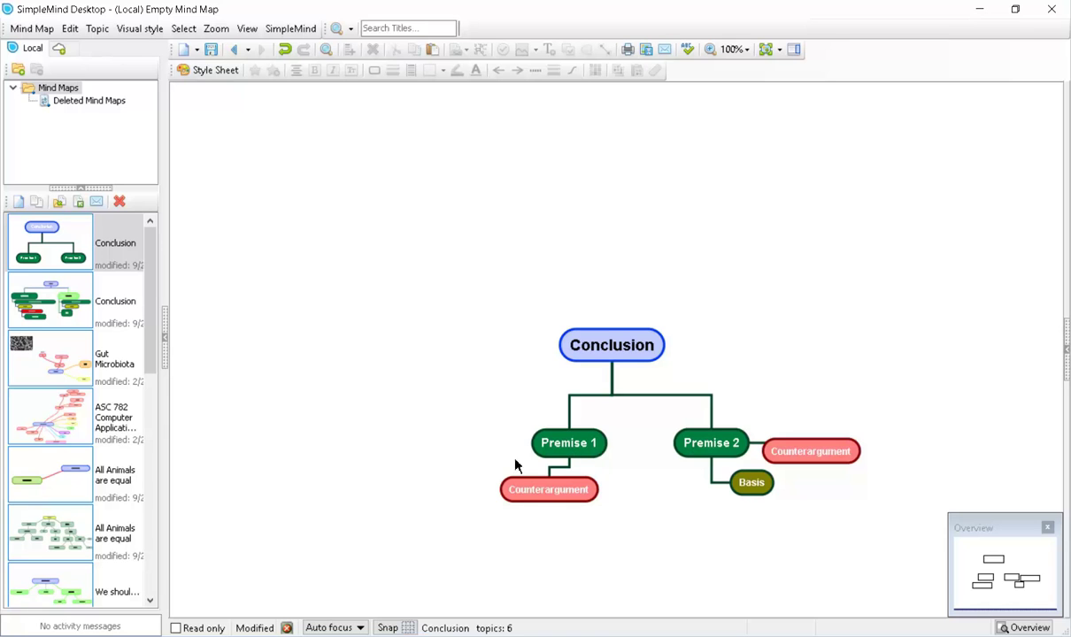
# Move the Premise 1 topic up and to the left, farther away from Premise 2
pyautogui.moveTo(544, 450); pyautogui.dragTo(483, 424)
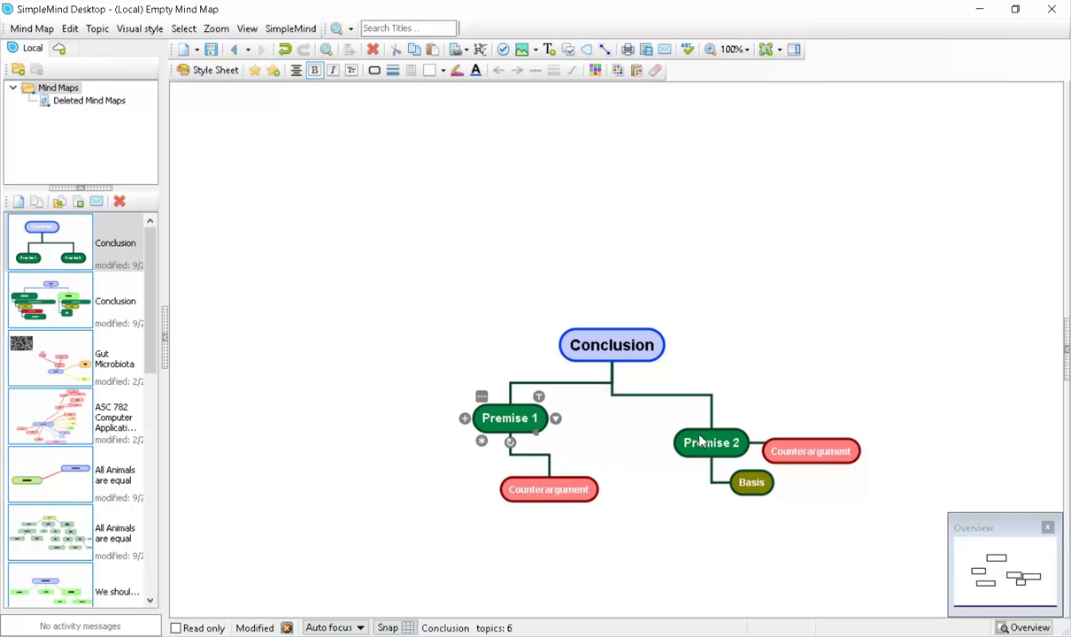